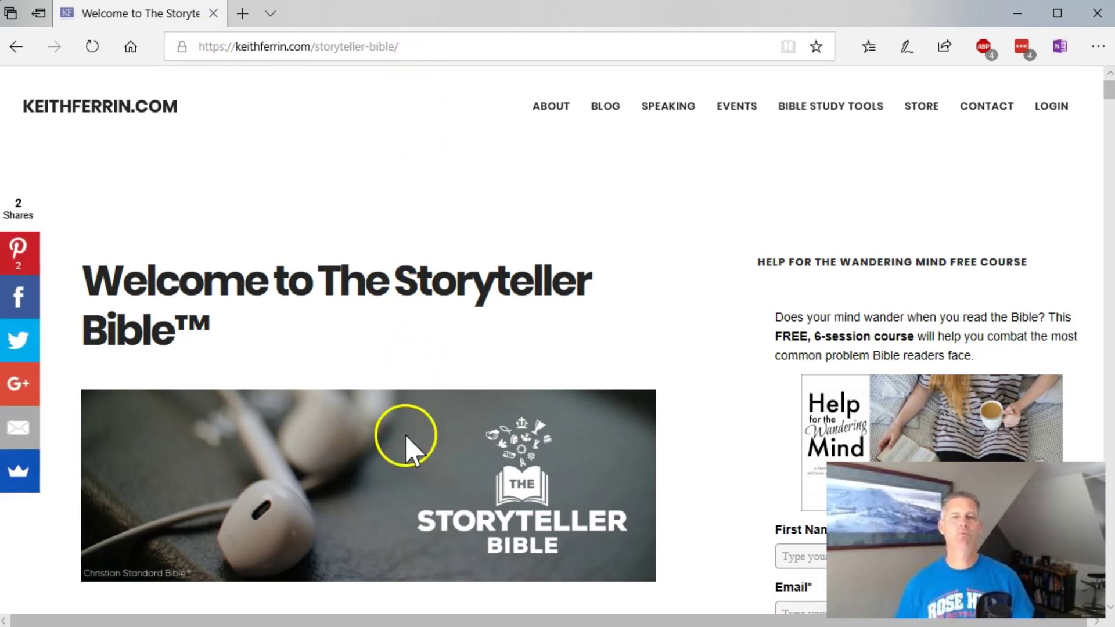
Look through The Storyteller Bible page from the welcome section down to the New Testament book index.
scroll(403, 452, "down", 15)
scroll(398, 454, "down", 10)
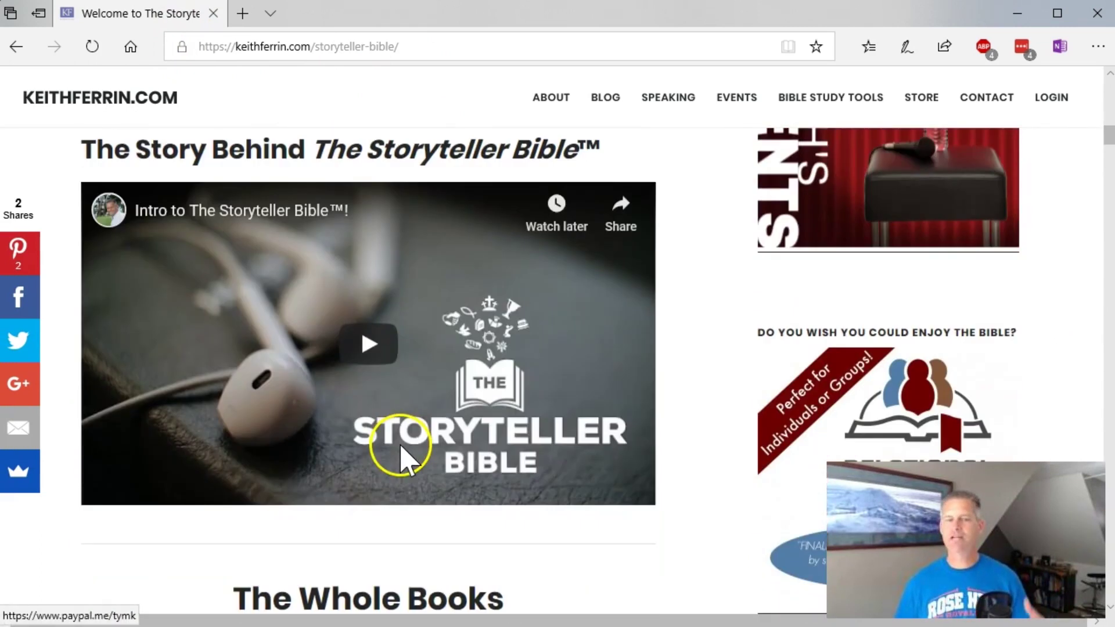
scroll(396, 445, "down", 7)
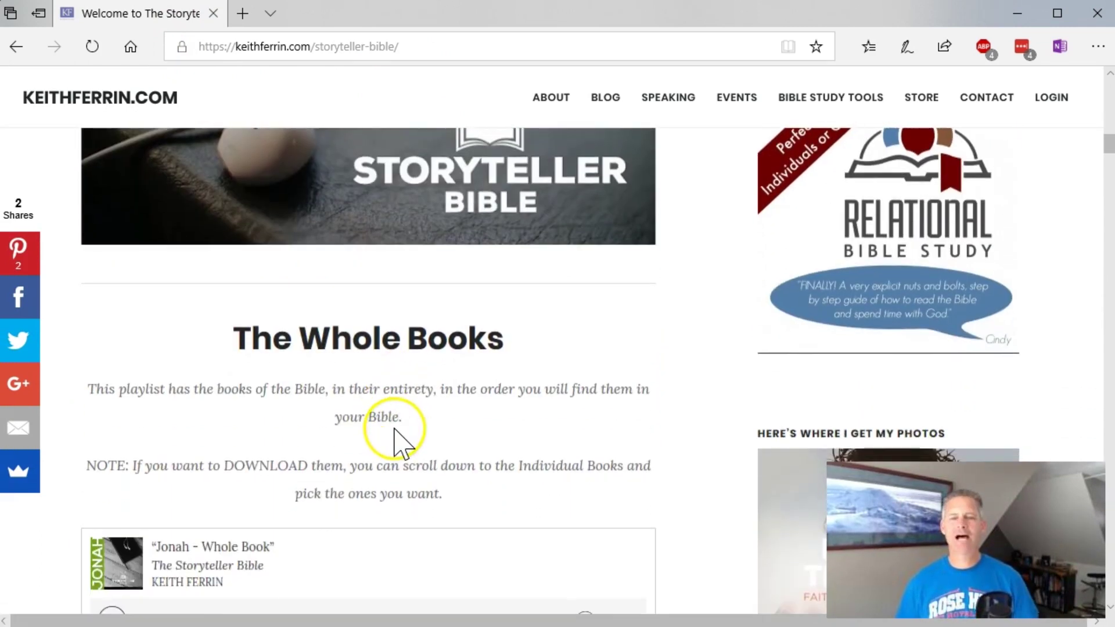
scroll(390, 441, "down", 3)
scroll(361, 428, "up", 1)
scroll(238, 343, "down", 4)
scroll(235, 334, "down", 14)
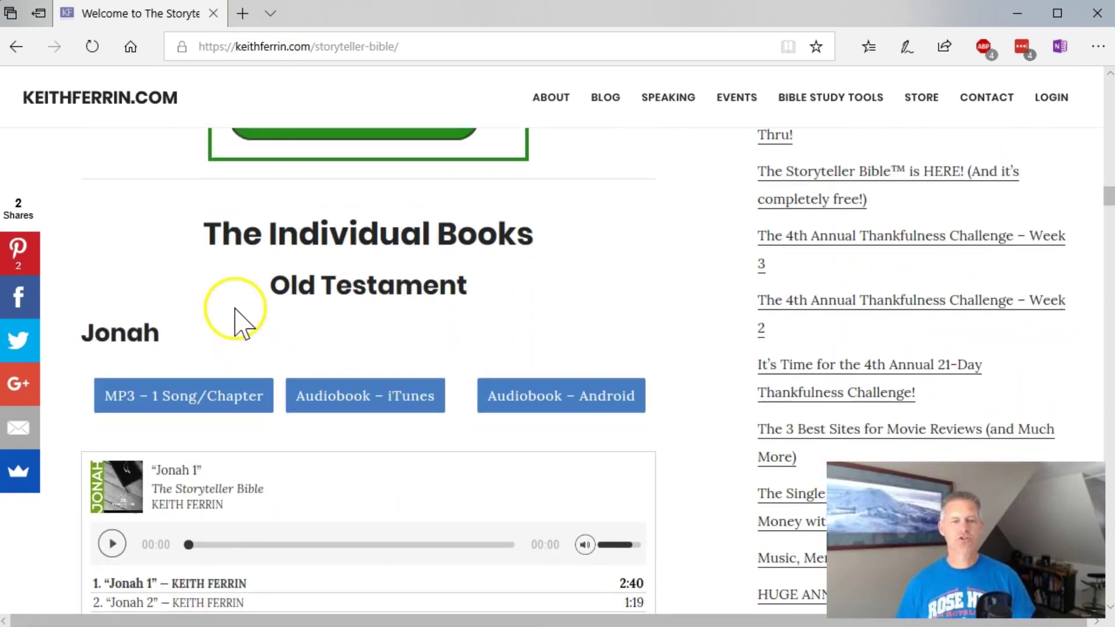
scroll(243, 320, "down", 3)
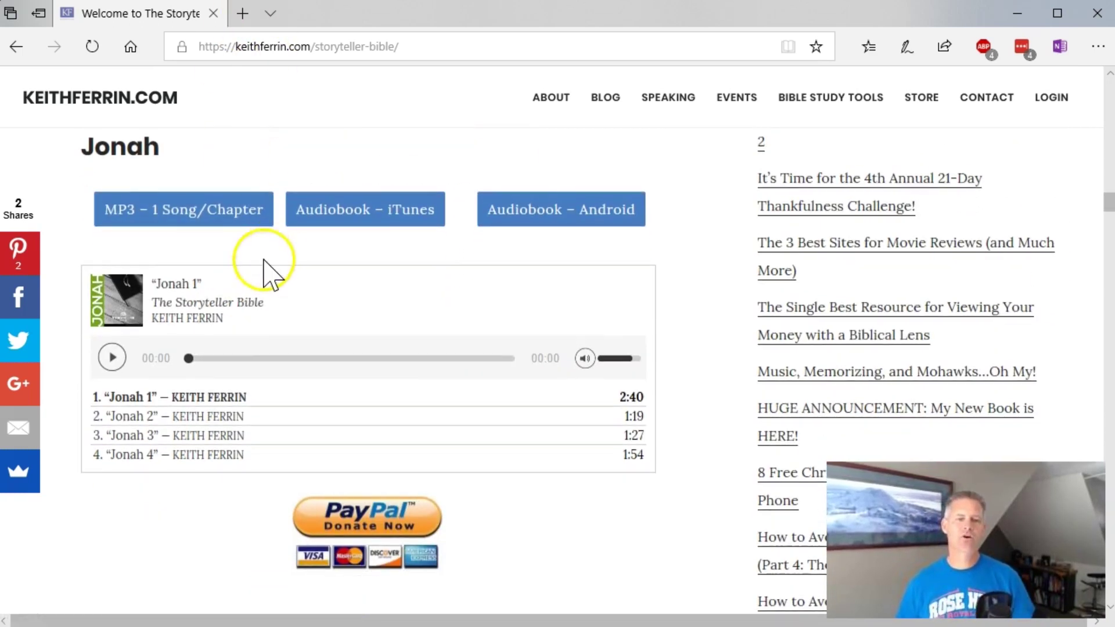
scroll(273, 256, "up", 7)
scroll(281, 261, "down", 7)
scroll(278, 249, "down", 5)
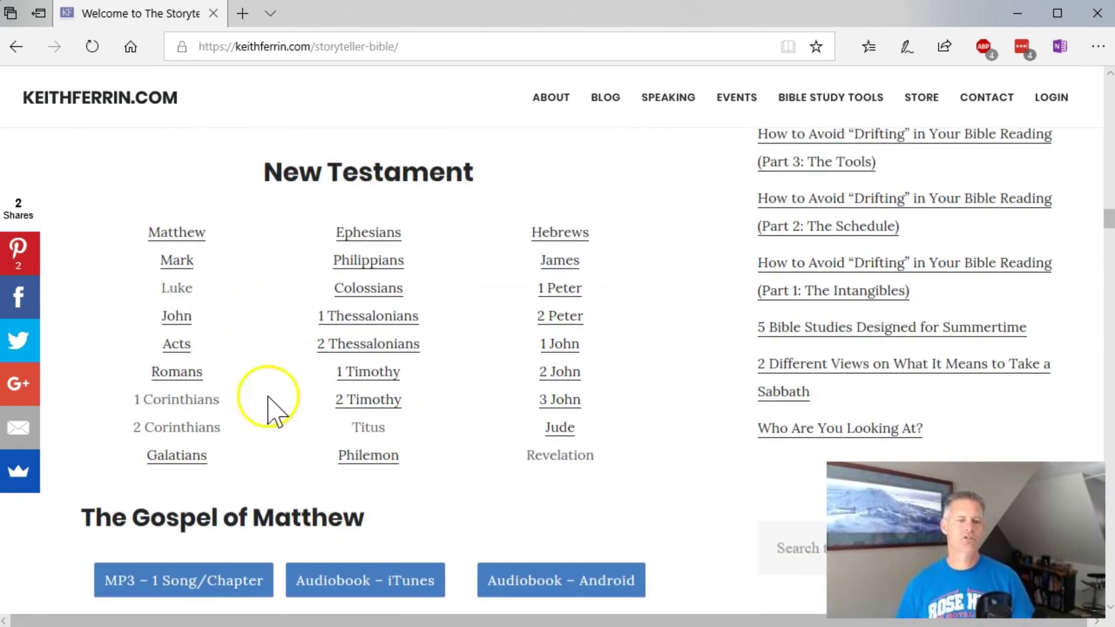
Go to the Galatians section from the New Testament book index and bring its download options into view.
left_click(187, 458)
scroll(406, 433, "up", 2)
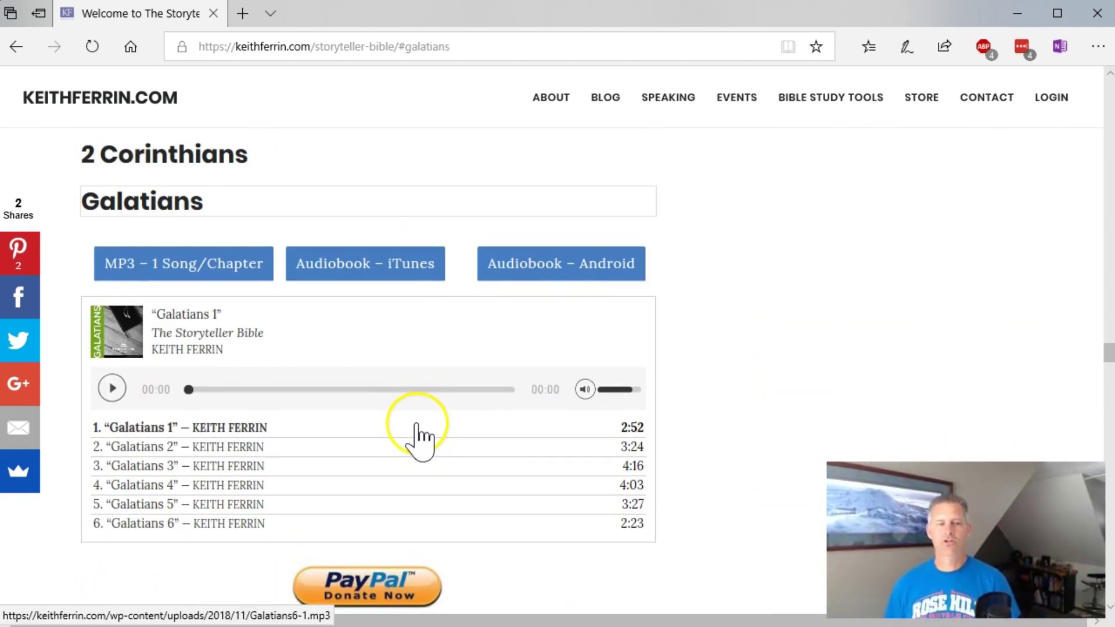
scroll(409, 435, "down", 1)
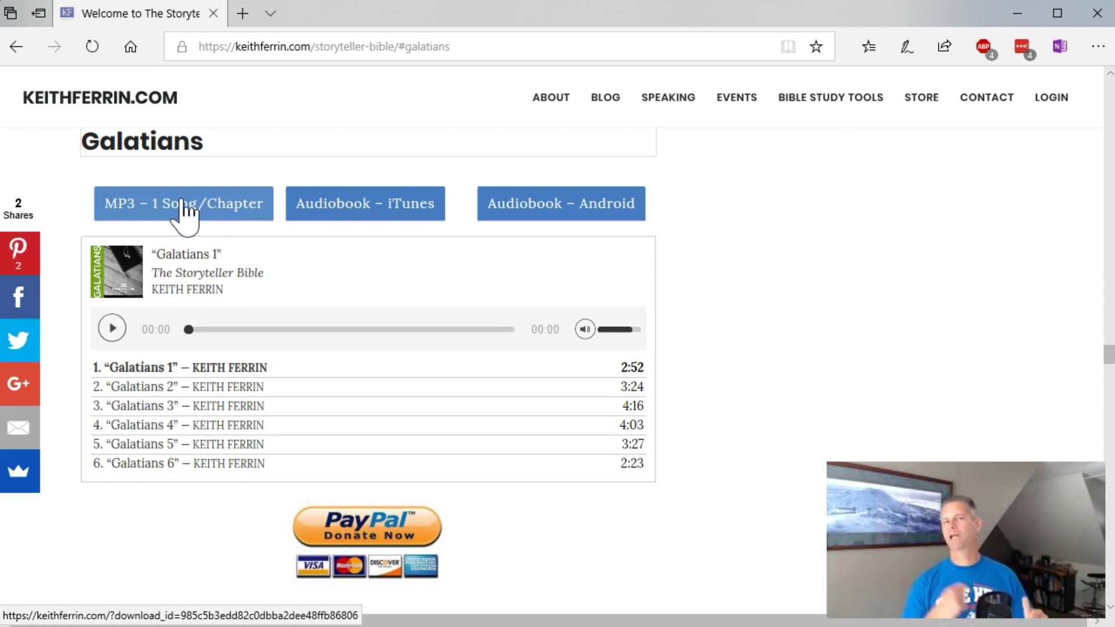
Download the Galatians one-song-per-chapter MP3 zip, save it to the Desktop and show it in its folder.
left_click(175, 216)
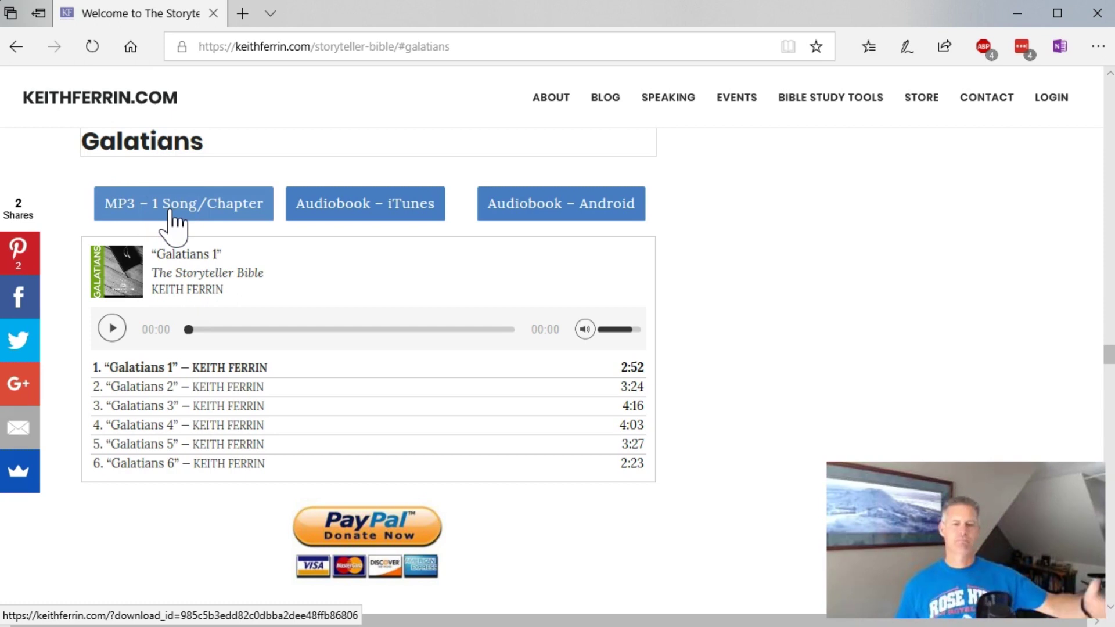
left_click(200, 211)
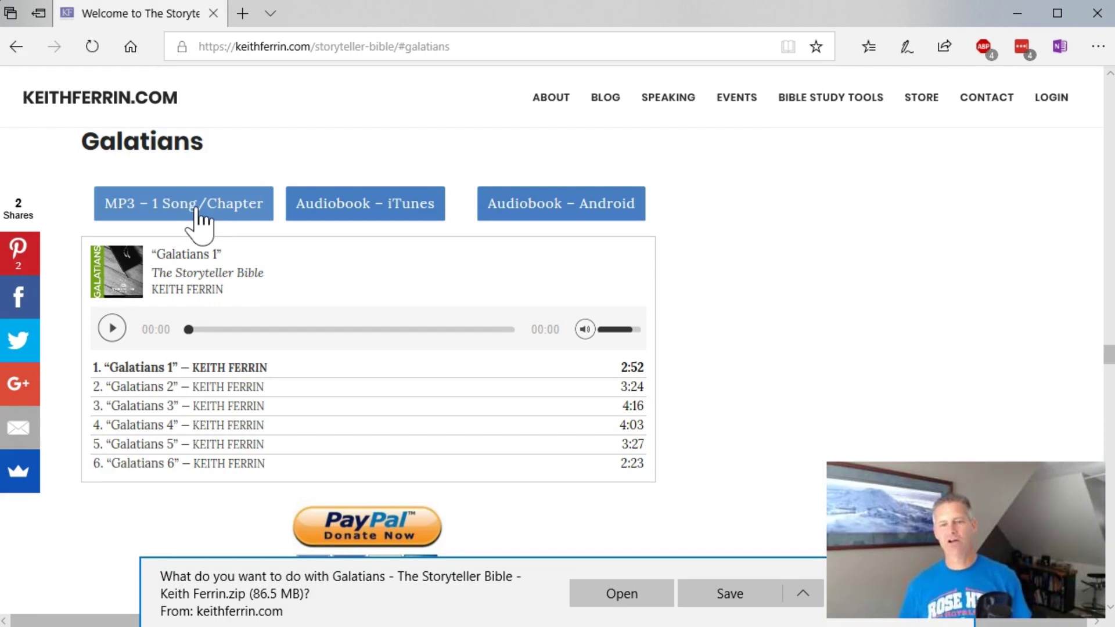
left_click(802, 593)
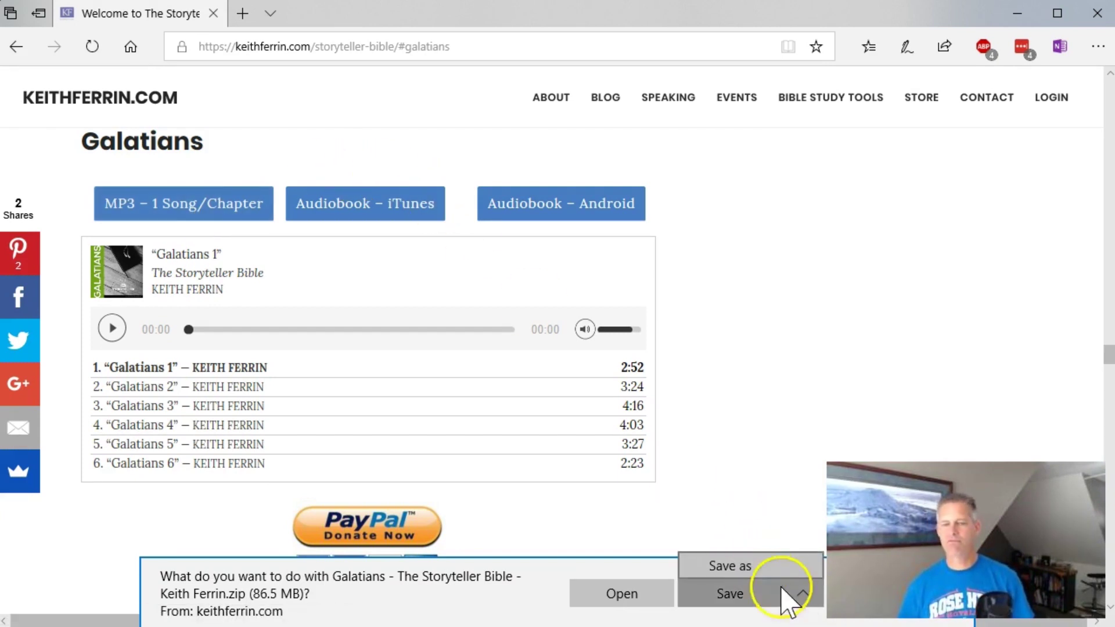
left_click(763, 571)
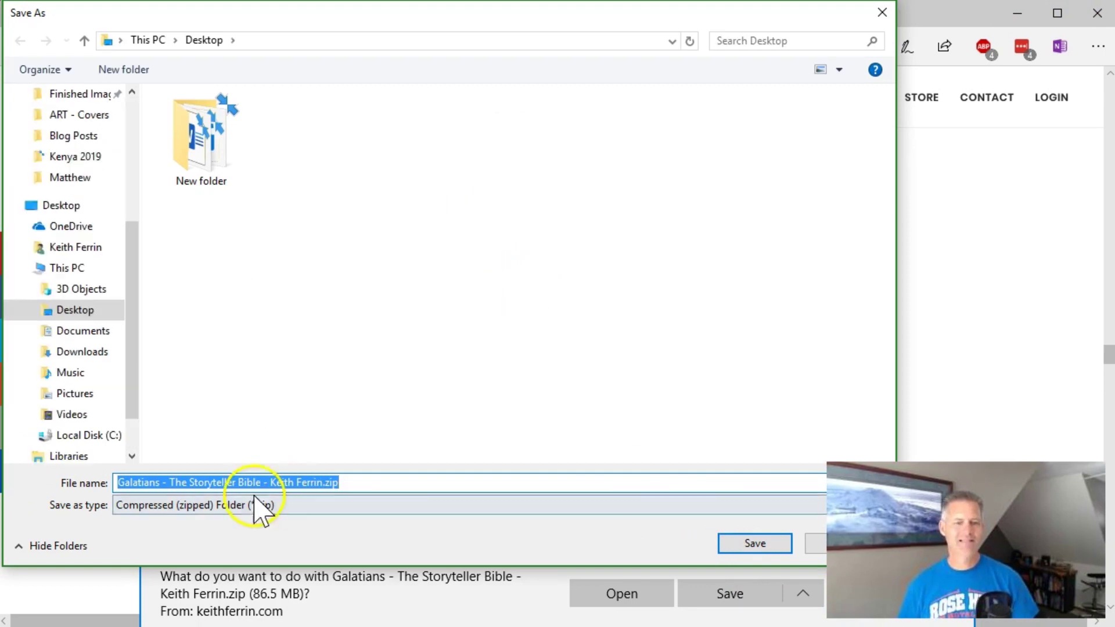
left_click(746, 545)
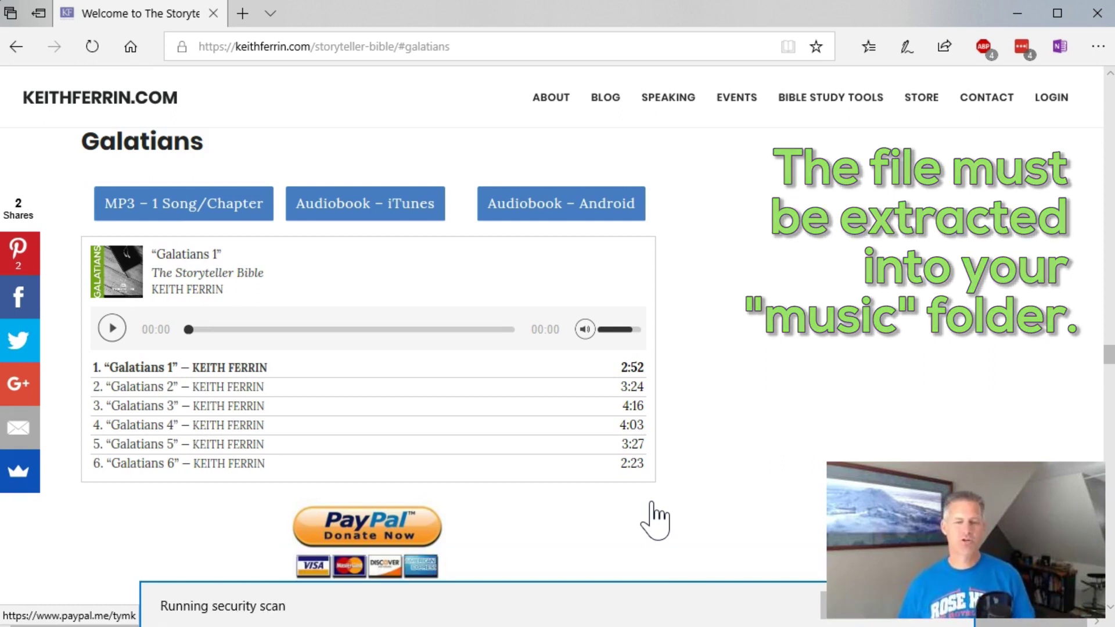
left_click(754, 605)
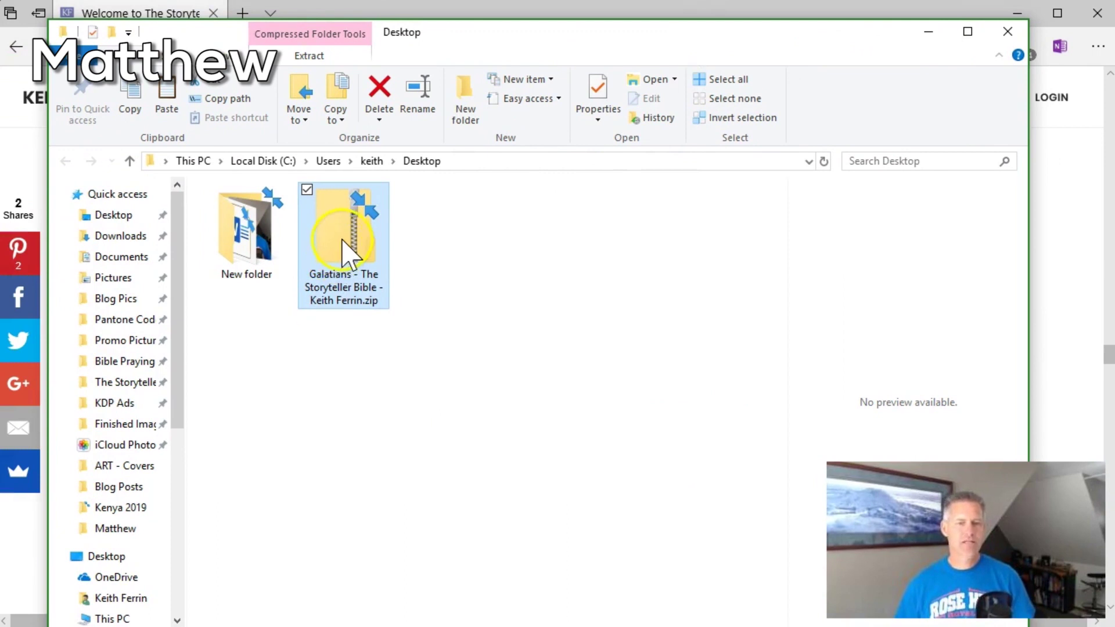
Try to extract the Galatians zip with the Music folder as destination, then cancel the extraction and minimize the folder window.
left_click(310, 56)
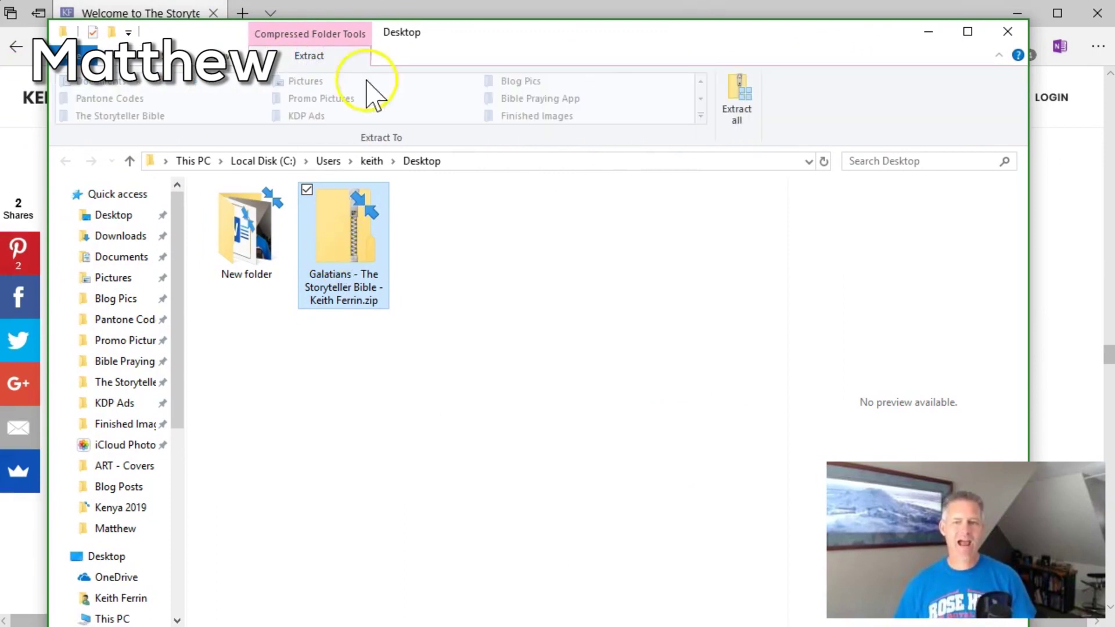
left_click(745, 98)
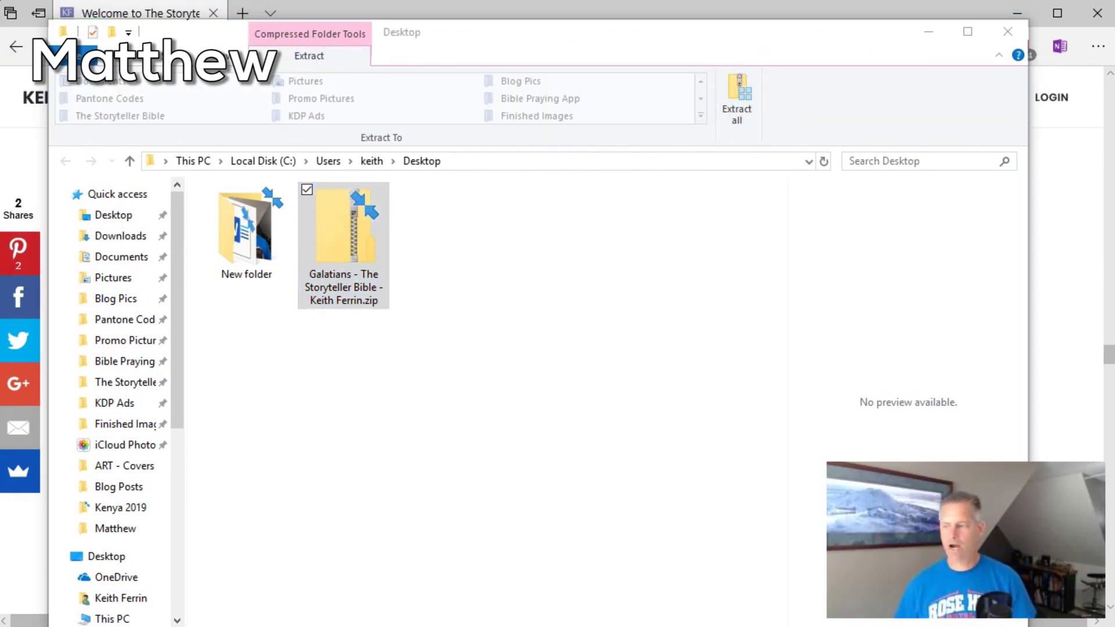
left_click_drag(965, 185, 391, 99)
left_click(625, 227)
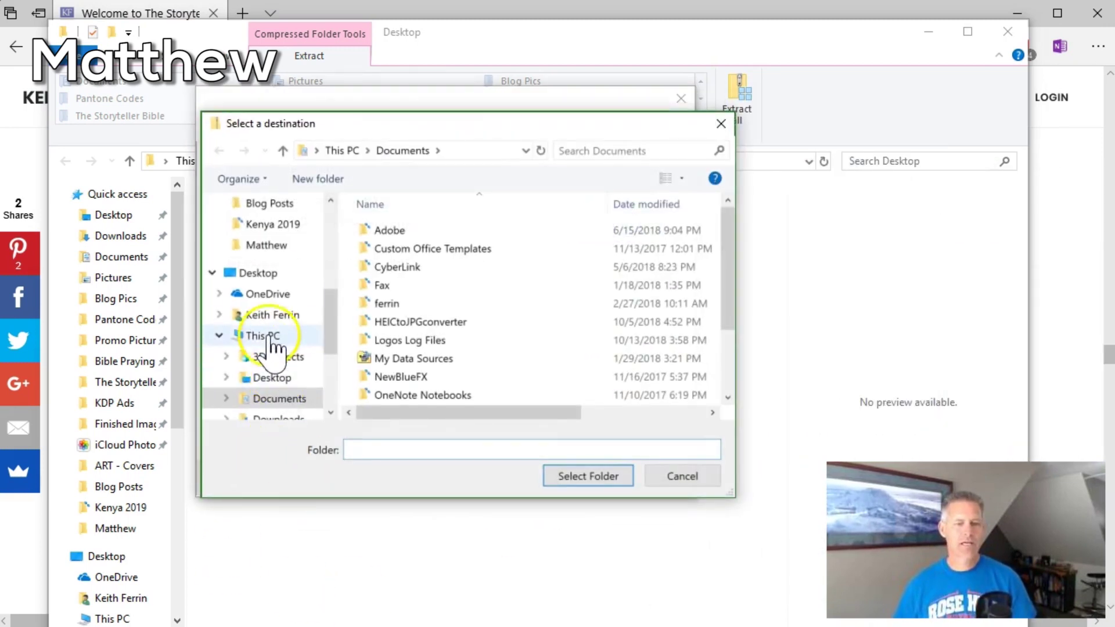
scroll(278, 417, "down", 3)
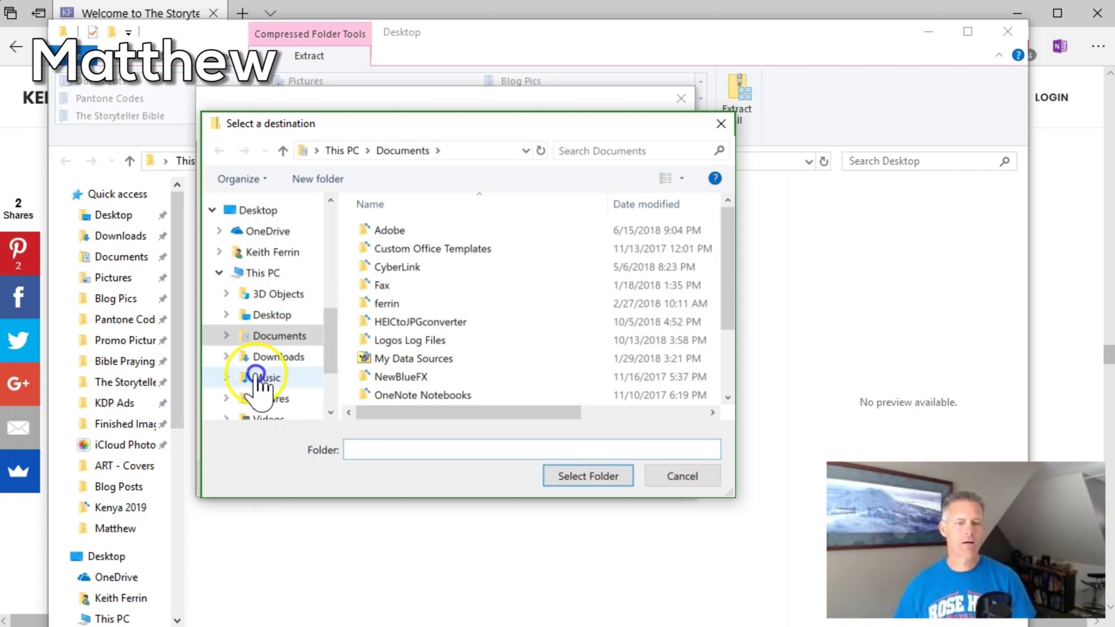
left_click(263, 379)
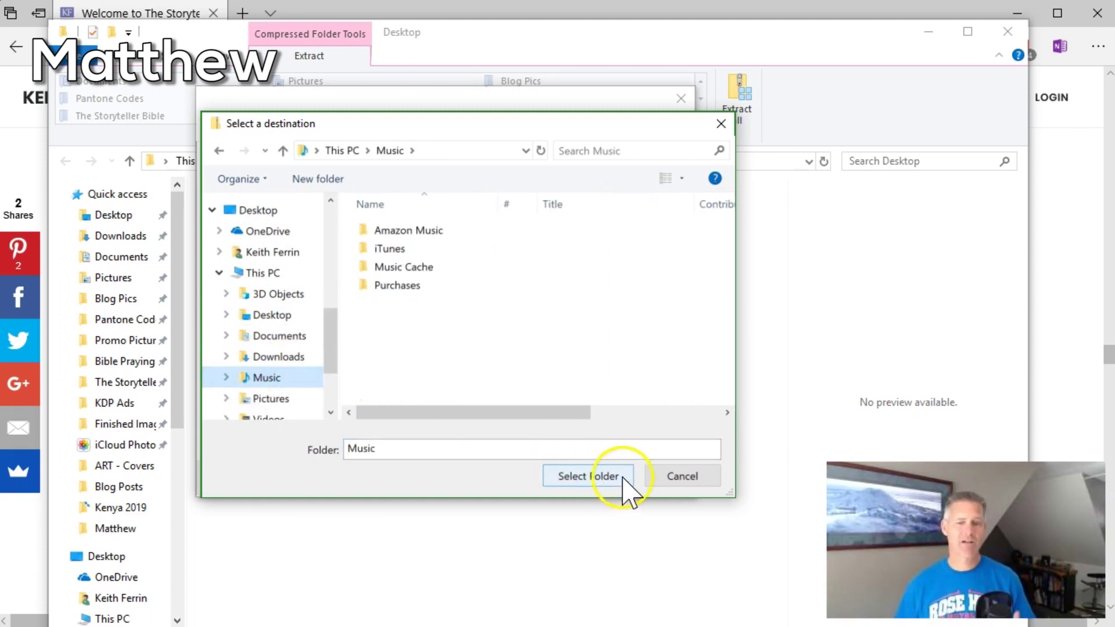
left_click(675, 479)
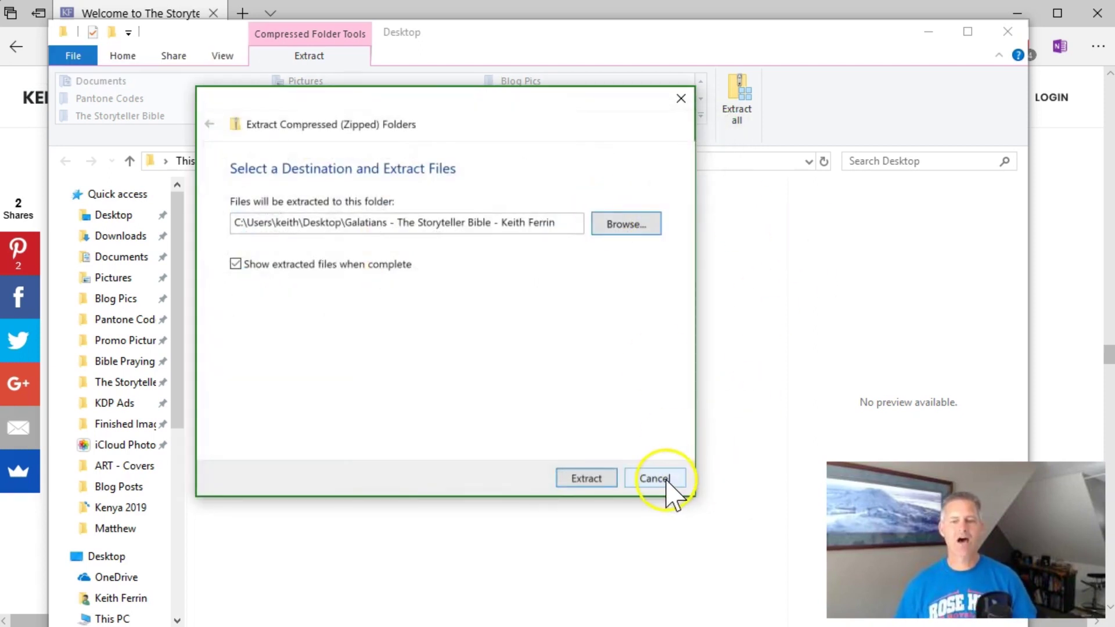
left_click(662, 480)
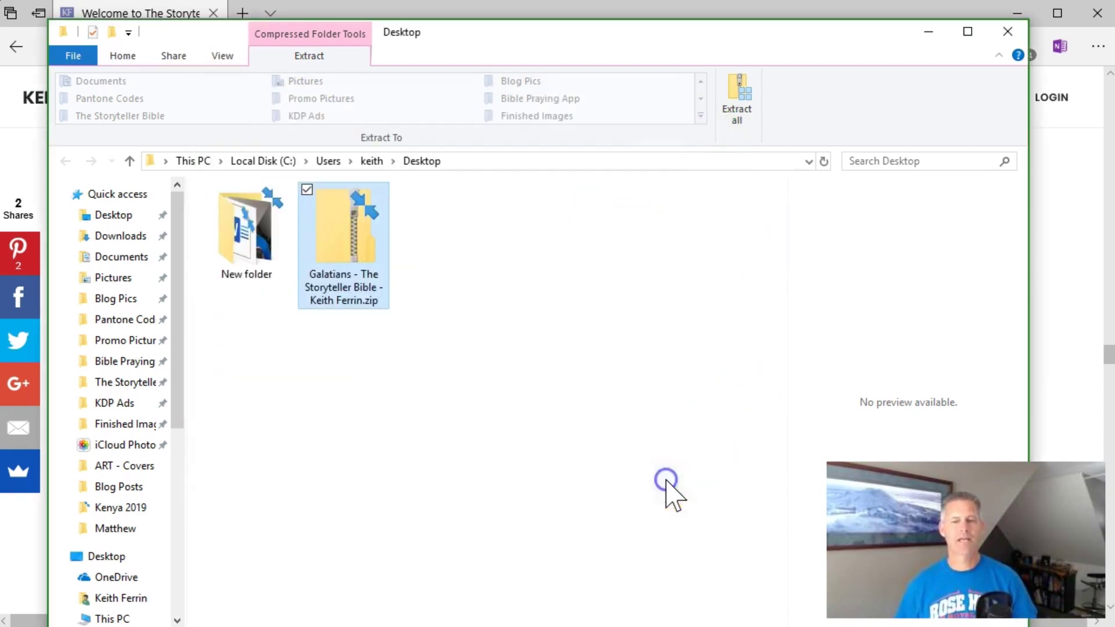
left_click(929, 32)
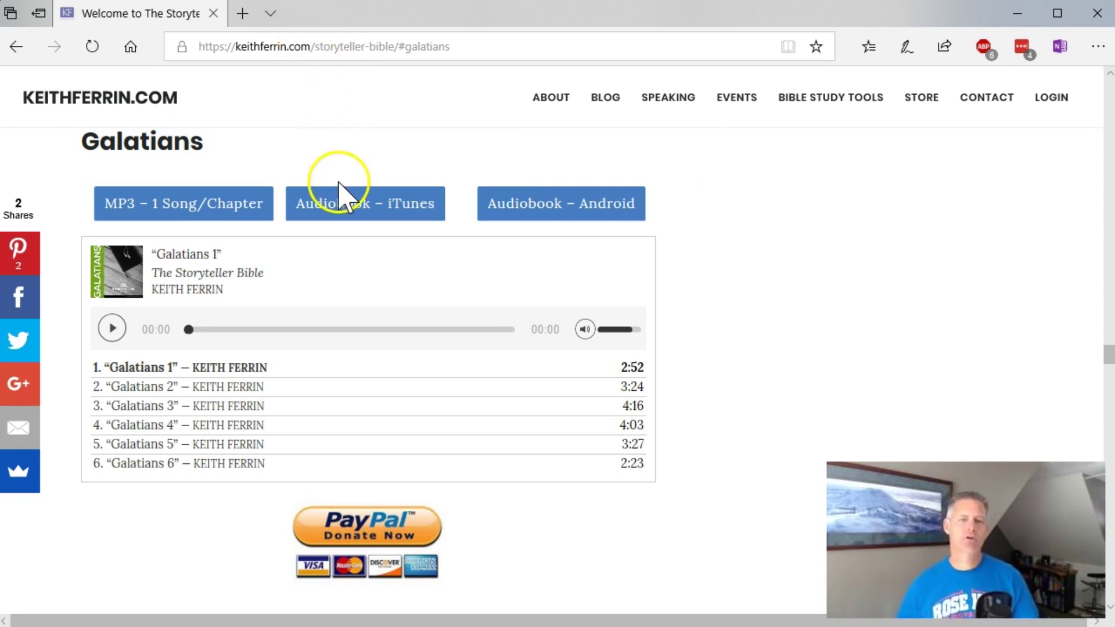
Start saving the Galatians iTunes audiobook under a chosen location, browsing to Finished WHOLE Books - m4b - iTunes in The Storyteller Bible folder.
left_click(373, 210)
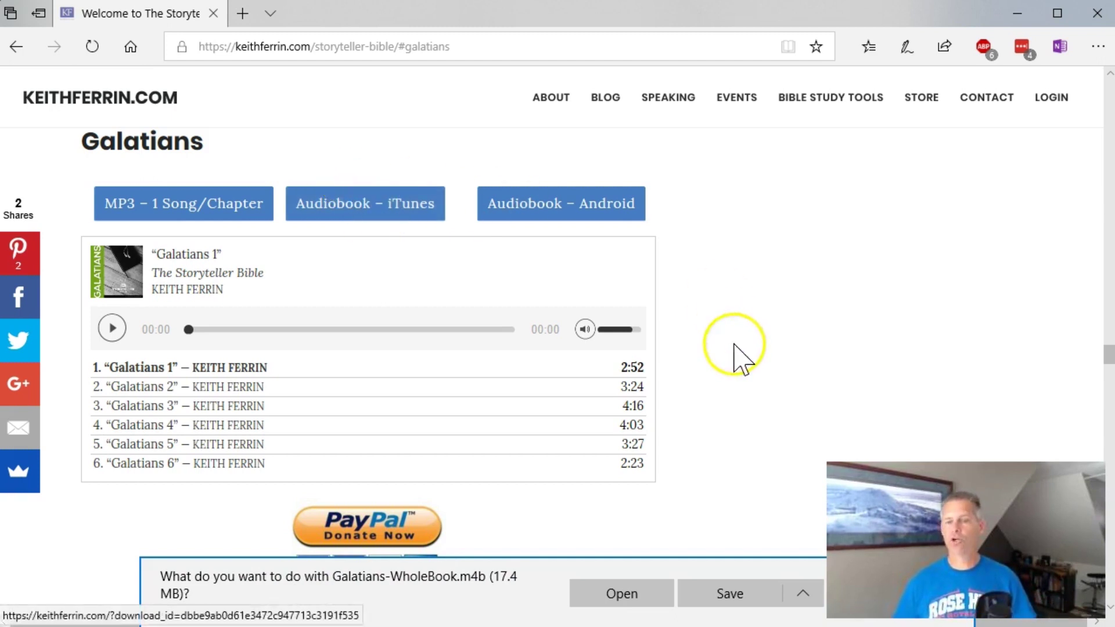
left_click(801, 598)
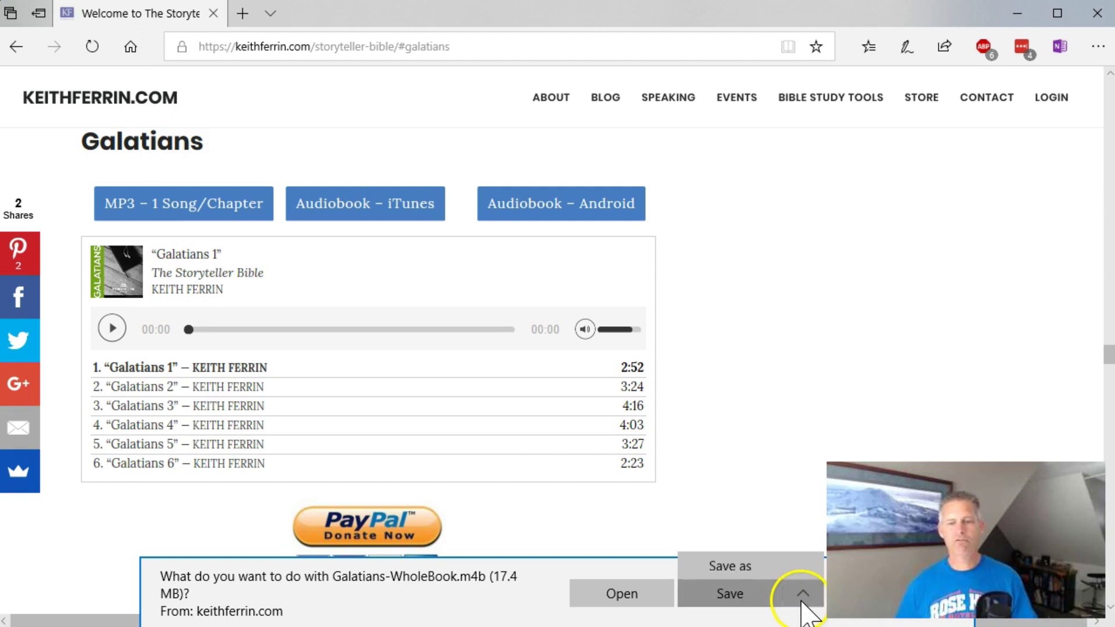
left_click(747, 567)
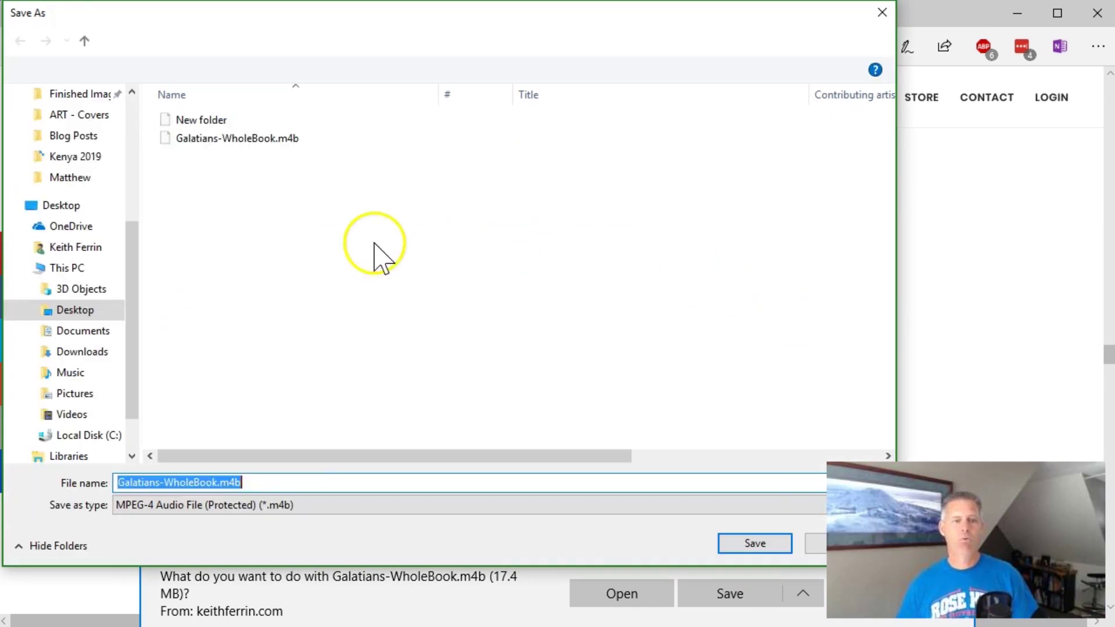
scroll(131, 308, "up", 2)
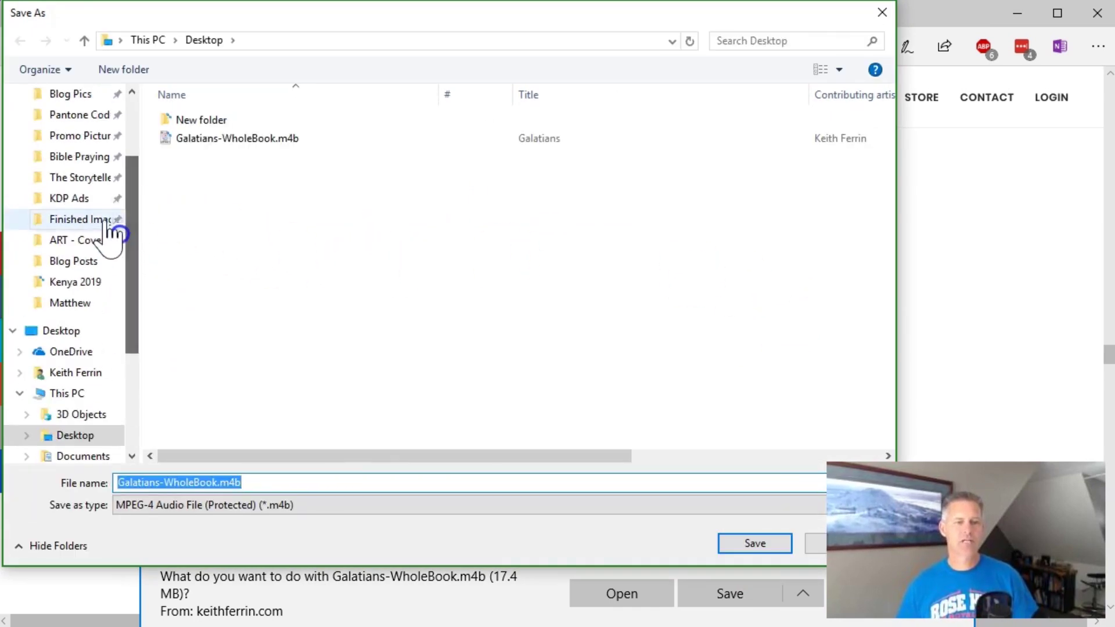
left_click(78, 177)
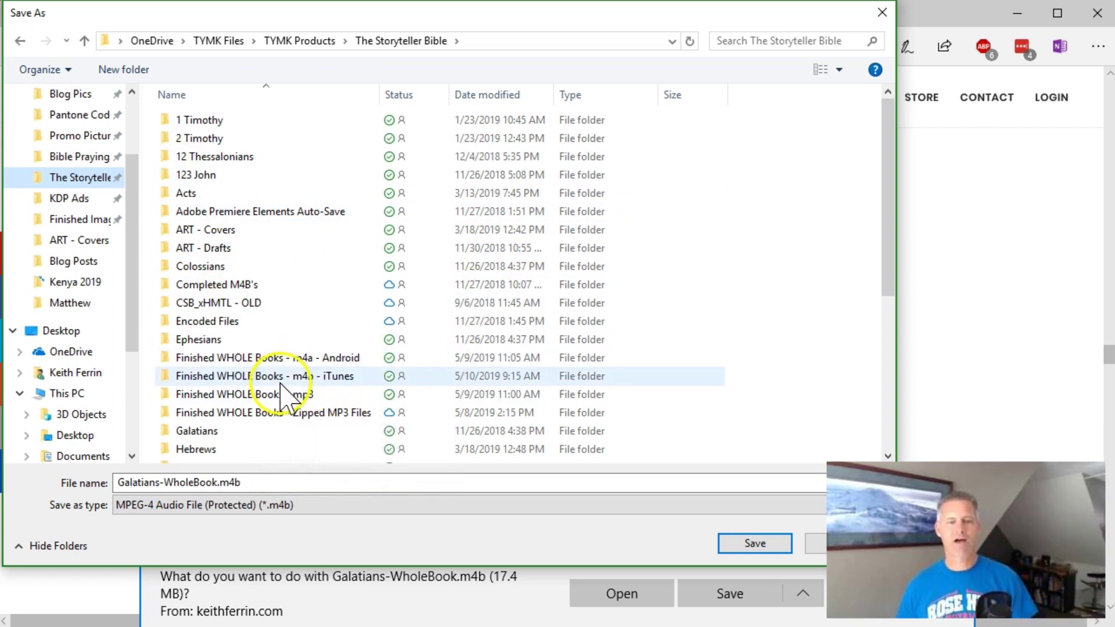
left_click(258, 376)
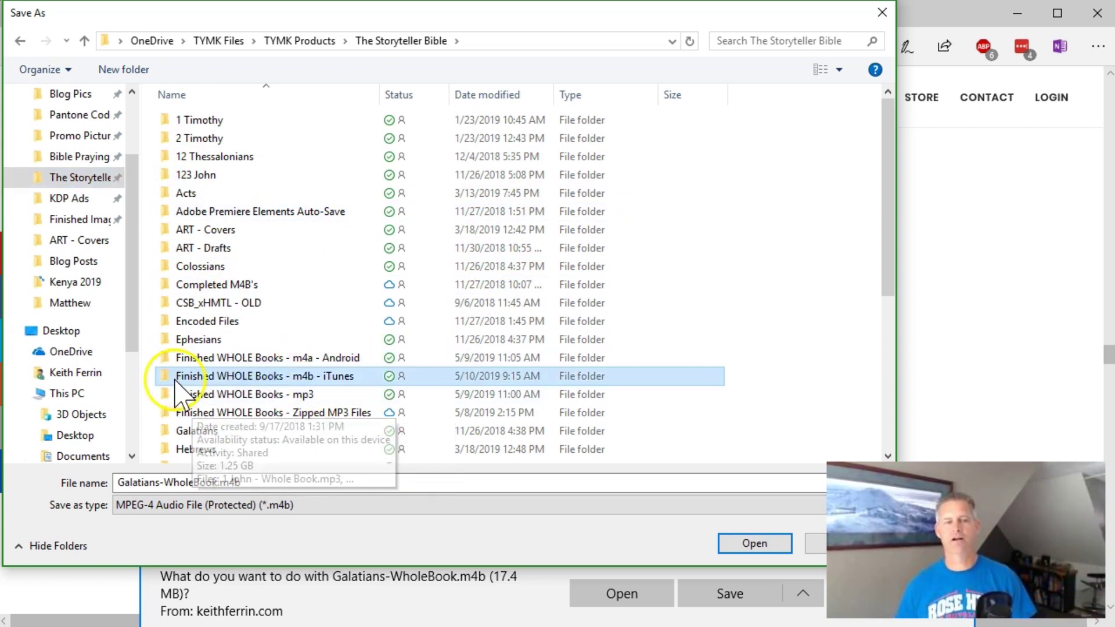
left_click(755, 544)
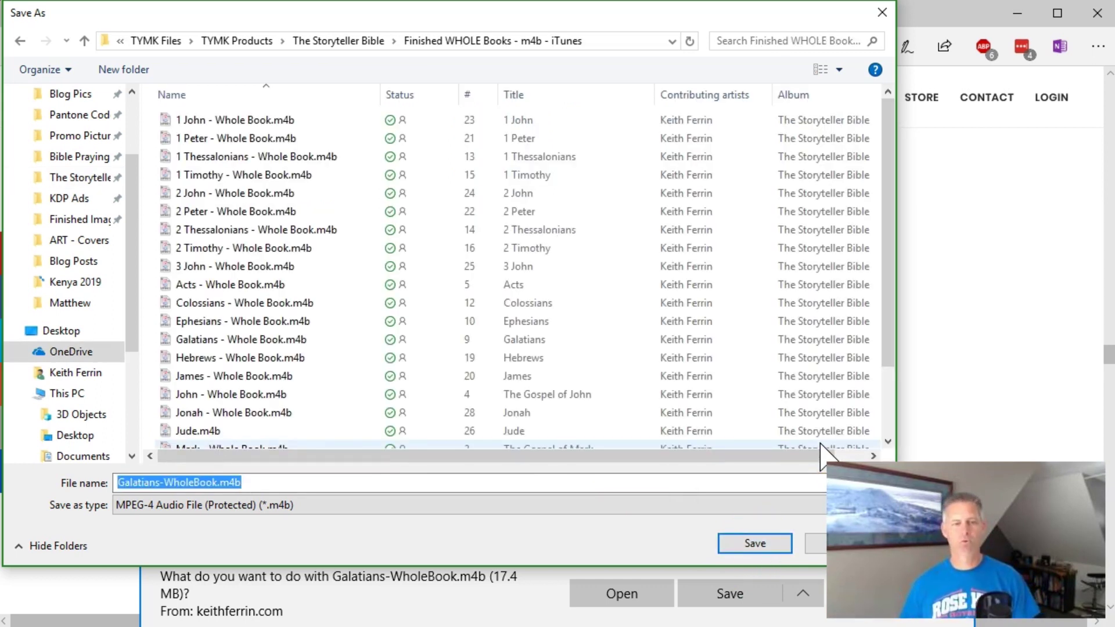
Look over the whole-book M4B files in the destination folder and cancel saving the Galatians audiobook.
scroll(313, 221, "down", 2)
scroll(311, 236, "up", 2)
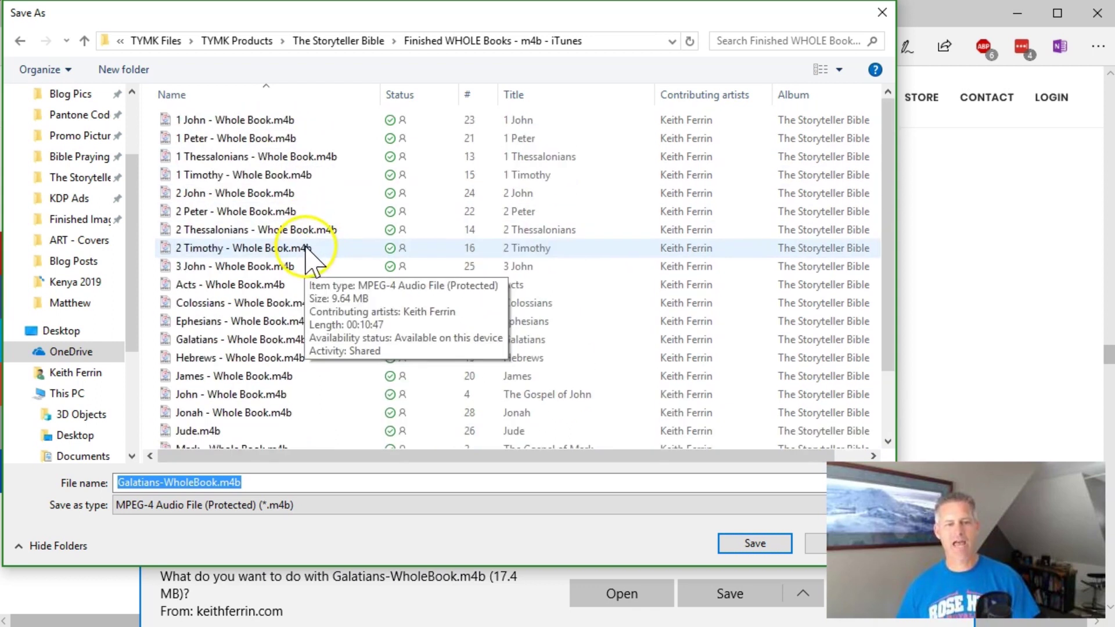
scroll(306, 256, "down", 2)
scroll(302, 255, "up", 2)
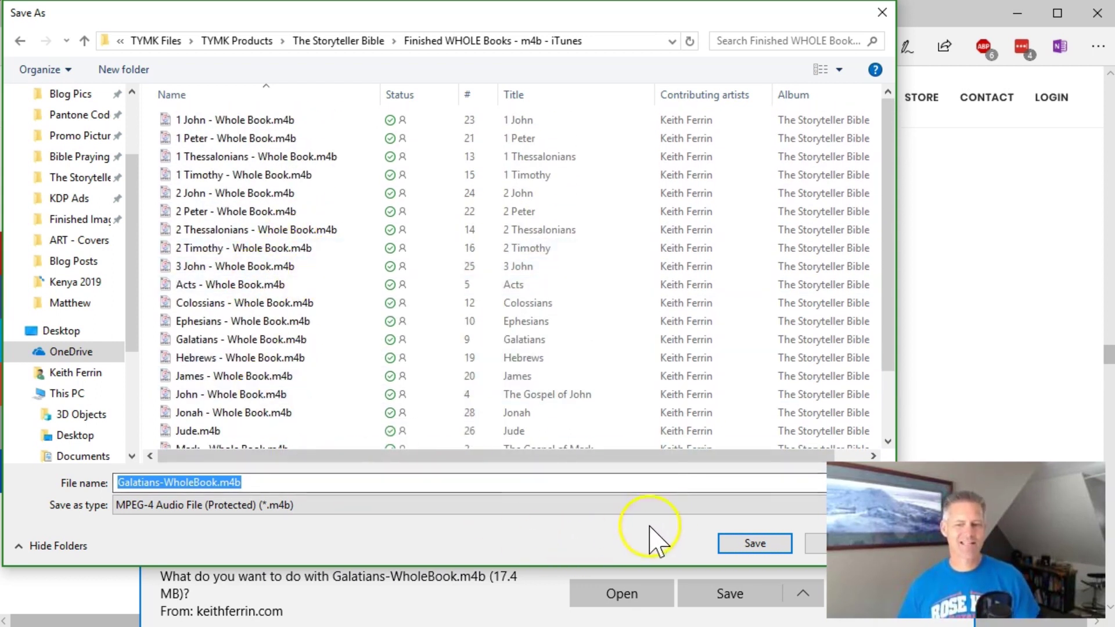
left_click(814, 543)
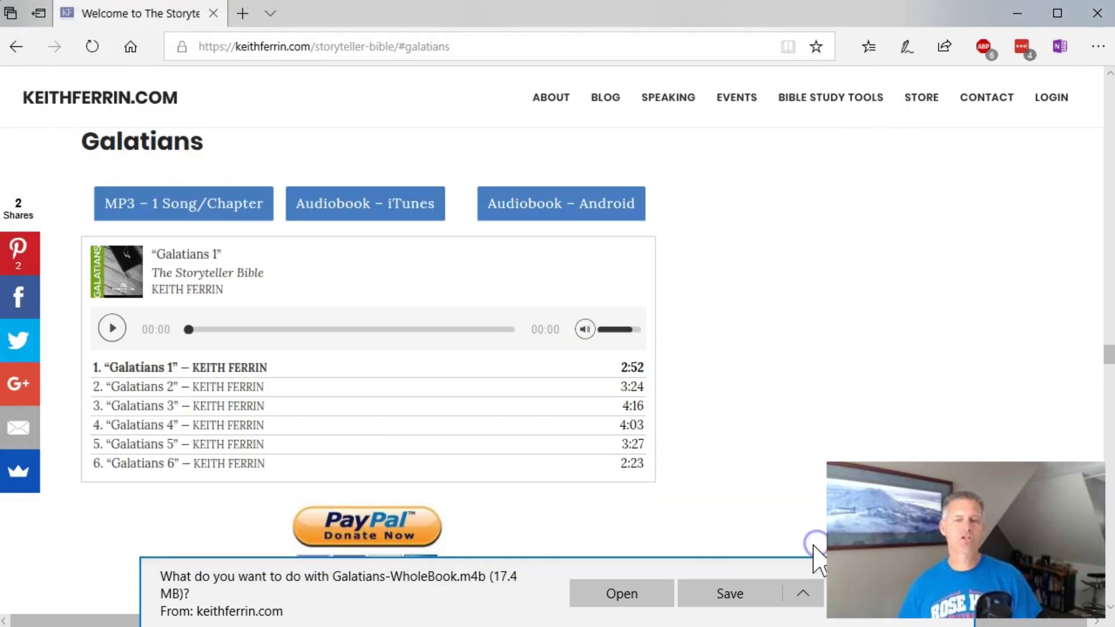
left_click(805, 476)
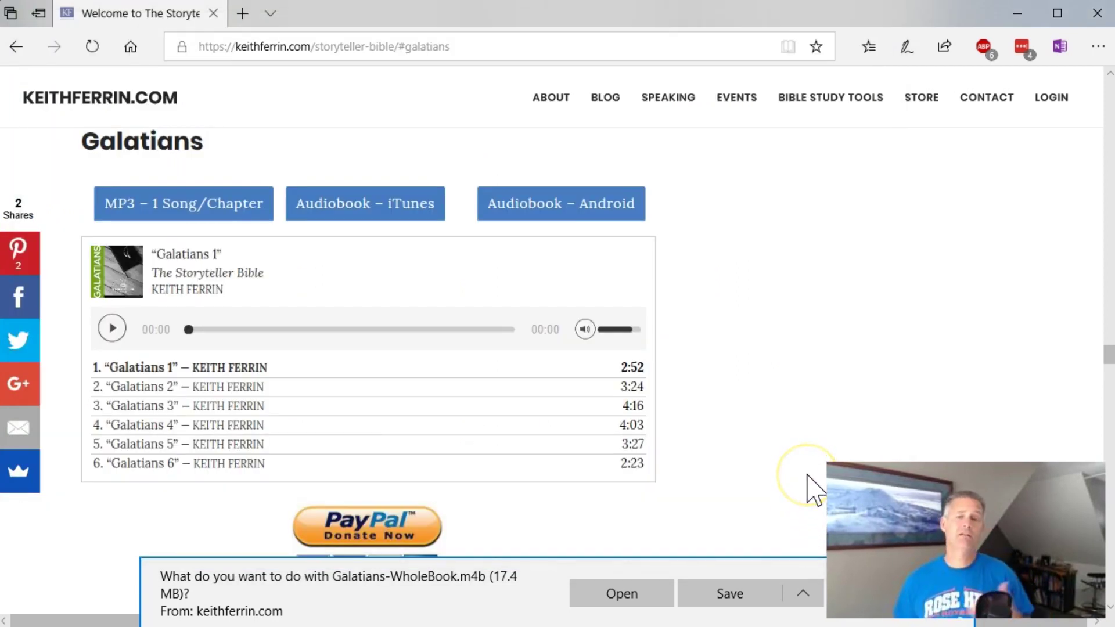
Look over the Ephesians and Philippians sections that follow Galatians and their download options.
scroll(323, 268, "down", 1)
scroll(324, 318, "up", 6)
scroll(322, 325, "down", 7)
scroll(324, 328, "down", 7)
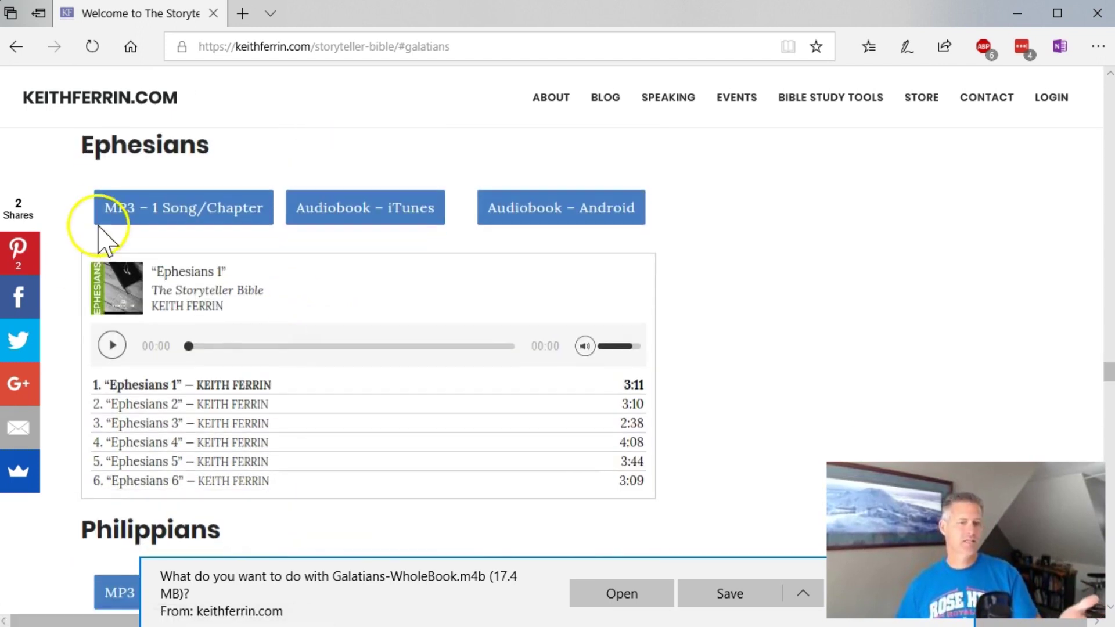
scroll(821, 290, "down", 3)
scroll(816, 286, "up", 7)
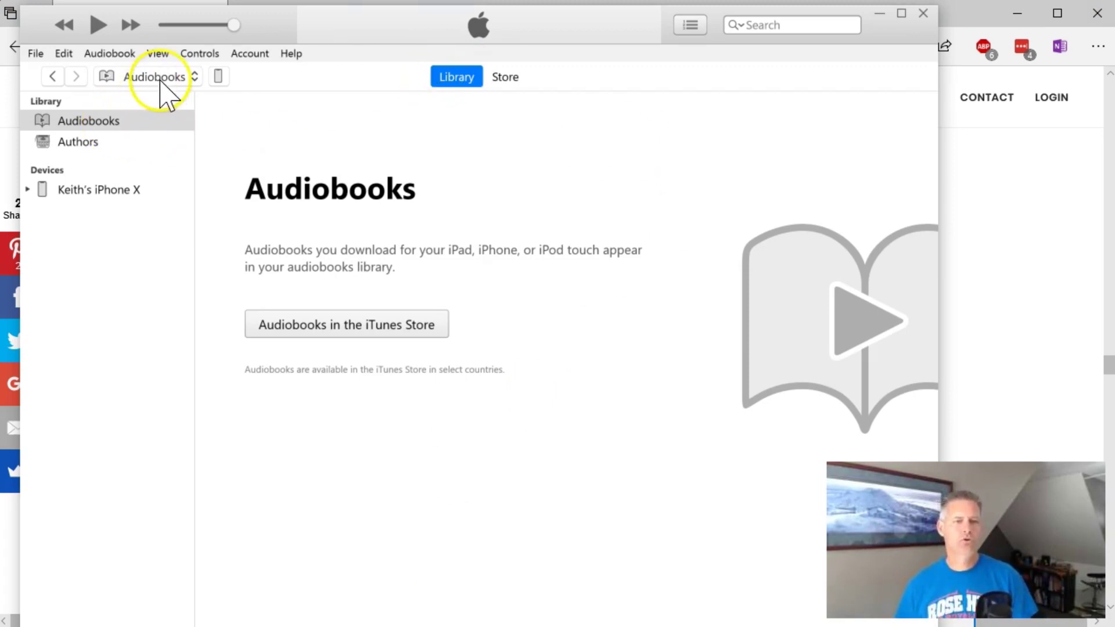
Look over the media types available in the iTunes library and keep Audiobooks as the displayed one.
left_click(194, 82)
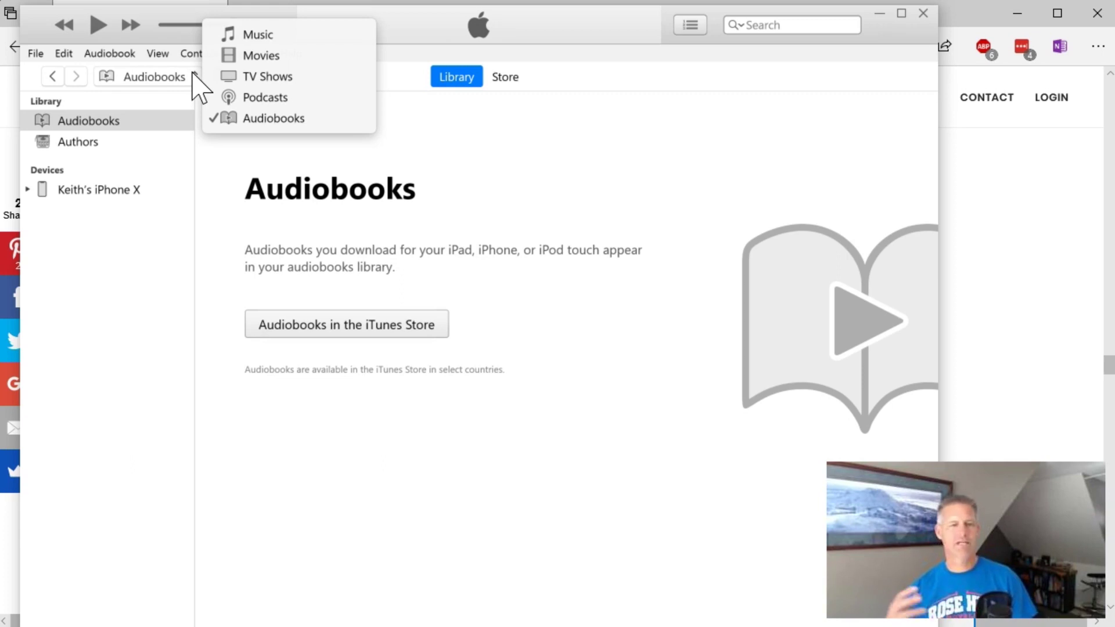
left_click(242, 34)
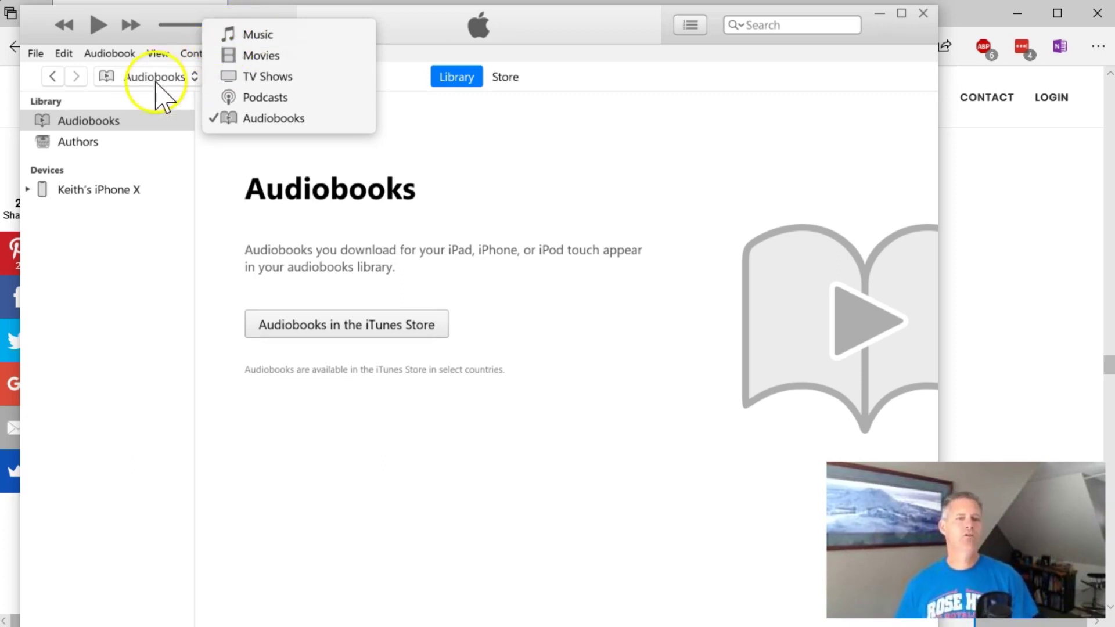
left_click(230, 122)
left_click(408, 214)
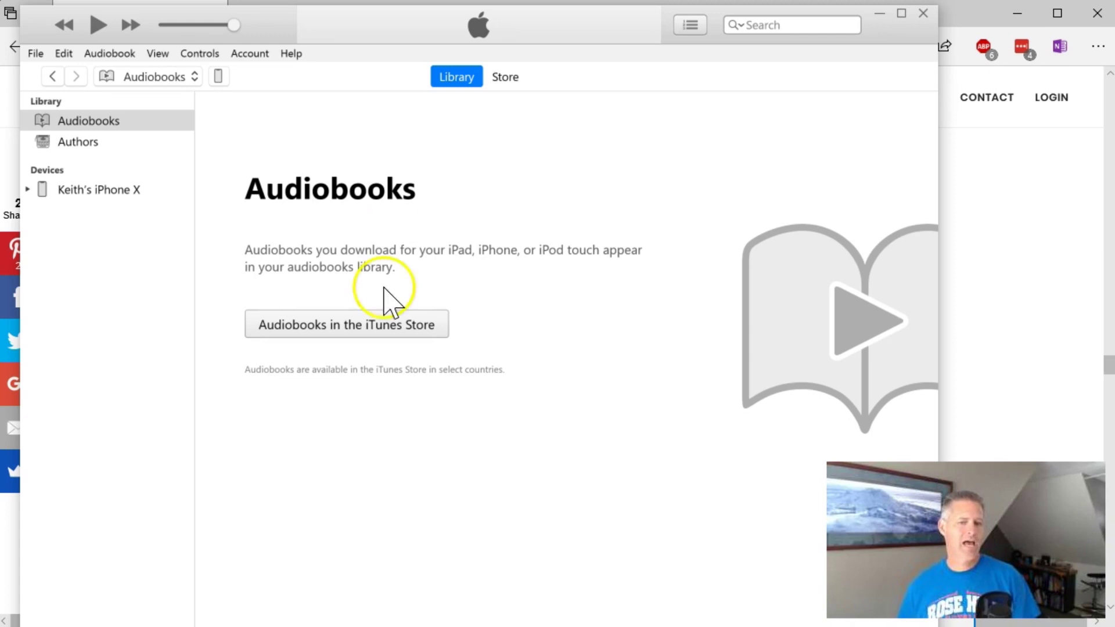
Add the Finished WHOLE Books - m4b - iTunes folder from The Storyteller Bible folder to the iTunes library.
left_click(36, 53)
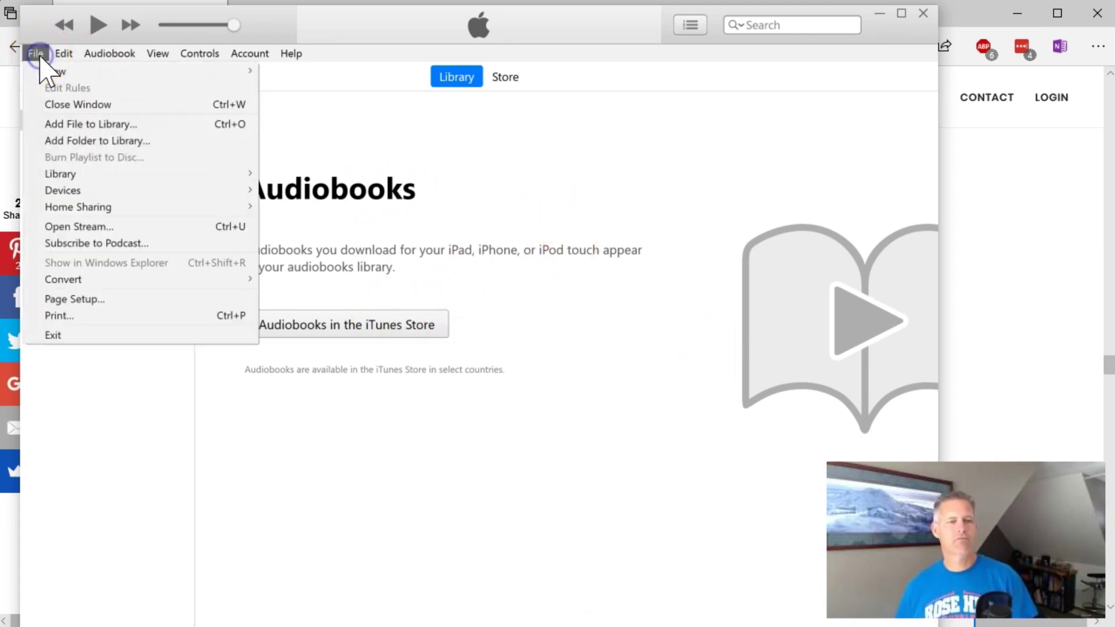
left_click(80, 143)
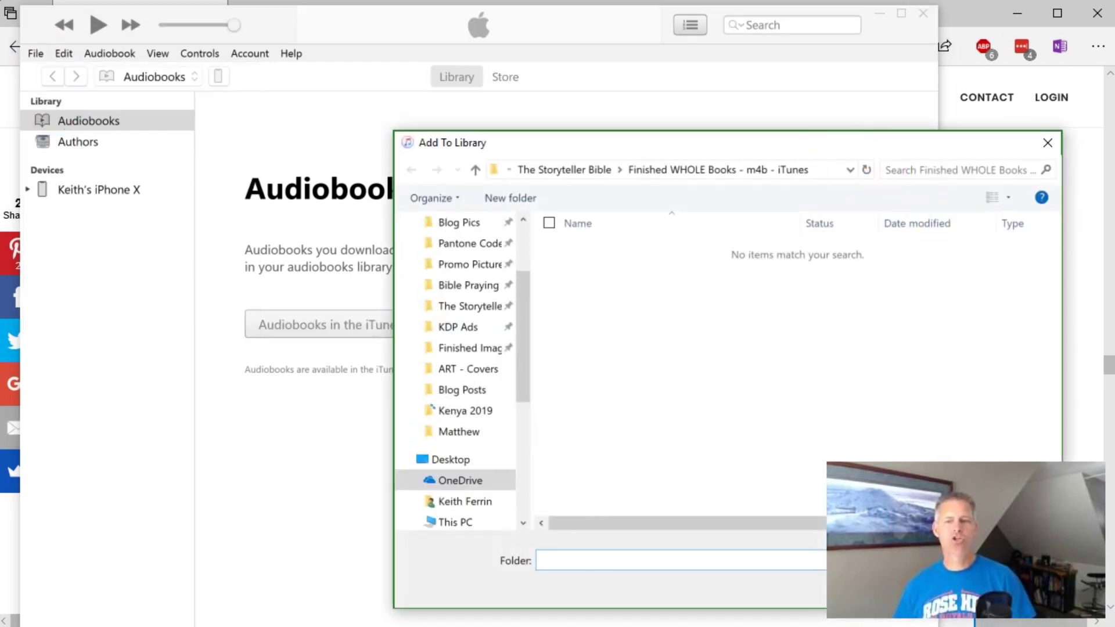
left_click_drag(838, 144, 564, 88)
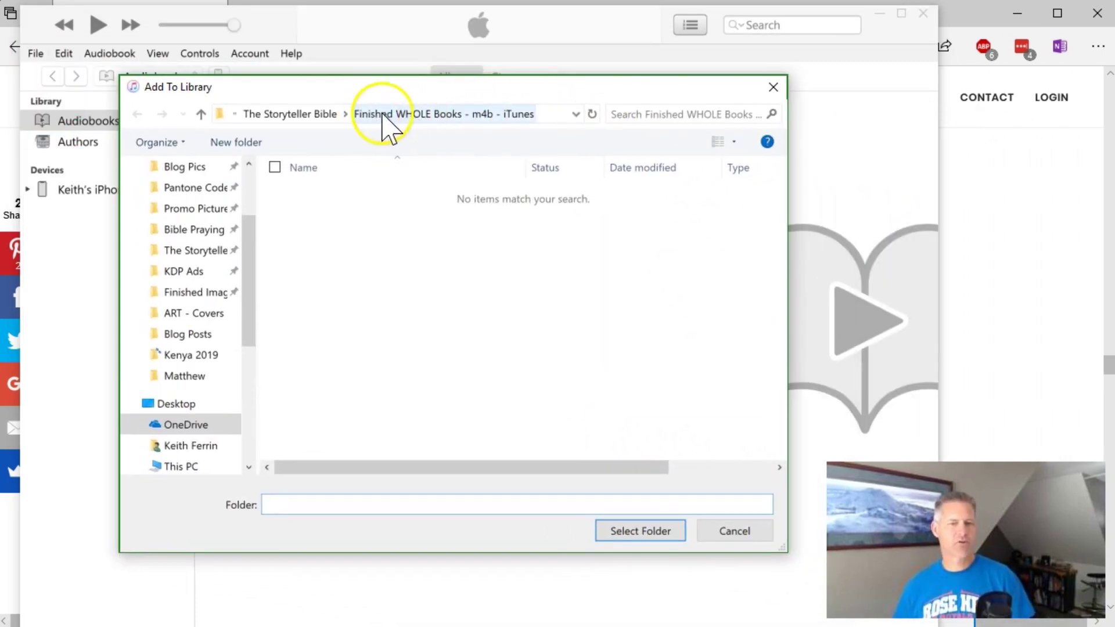
left_click(640, 530)
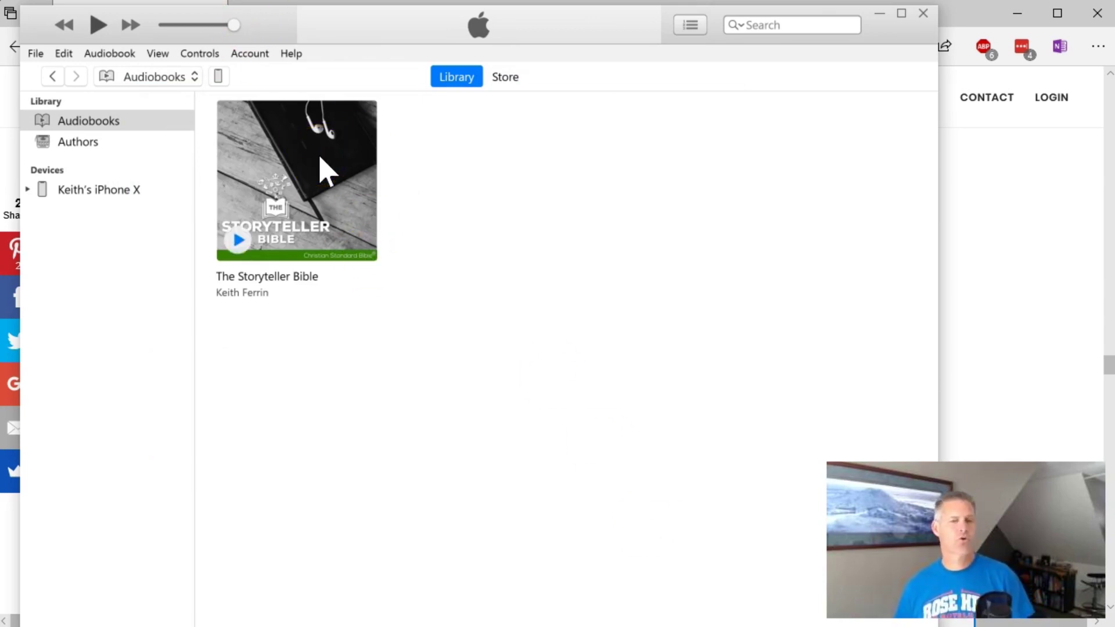
Expand The Storyteller Bible audiobook and examine the list of Bible books it contains.
left_click(342, 187)
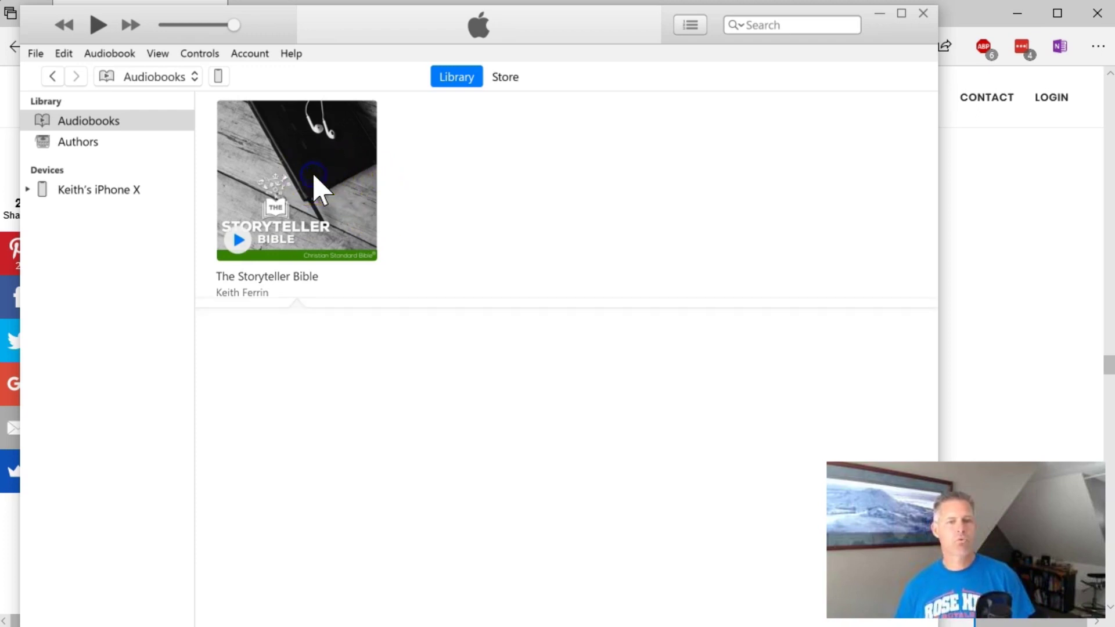
scroll(482, 418, "down", 2)
scroll(485, 400, "down", 5)
scroll(493, 348, "down", 3)
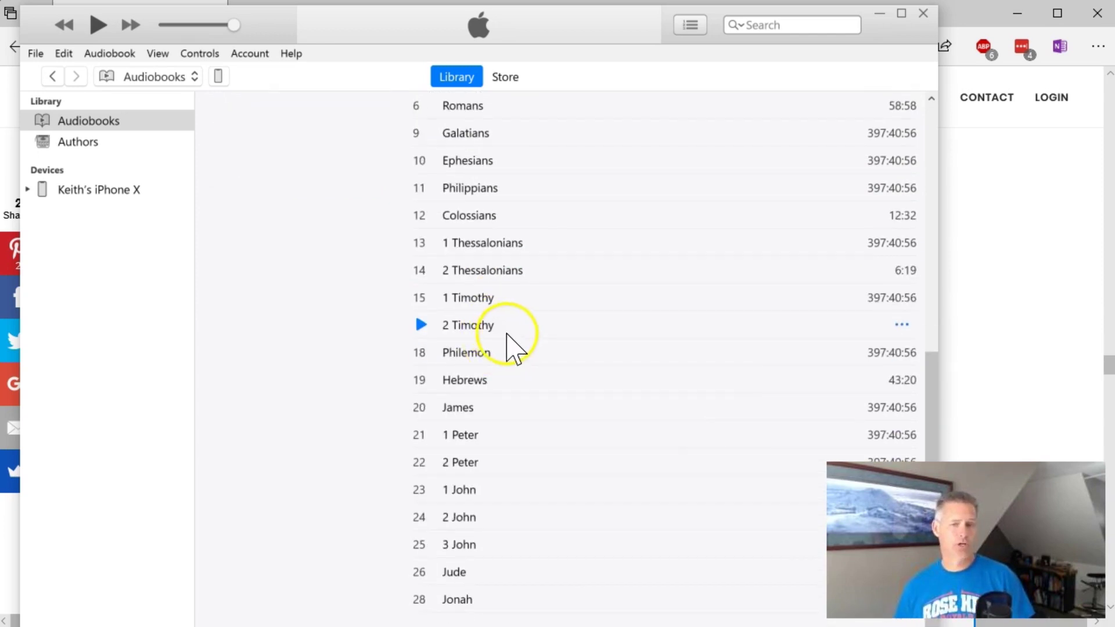
scroll(377, 313, "up", 2)
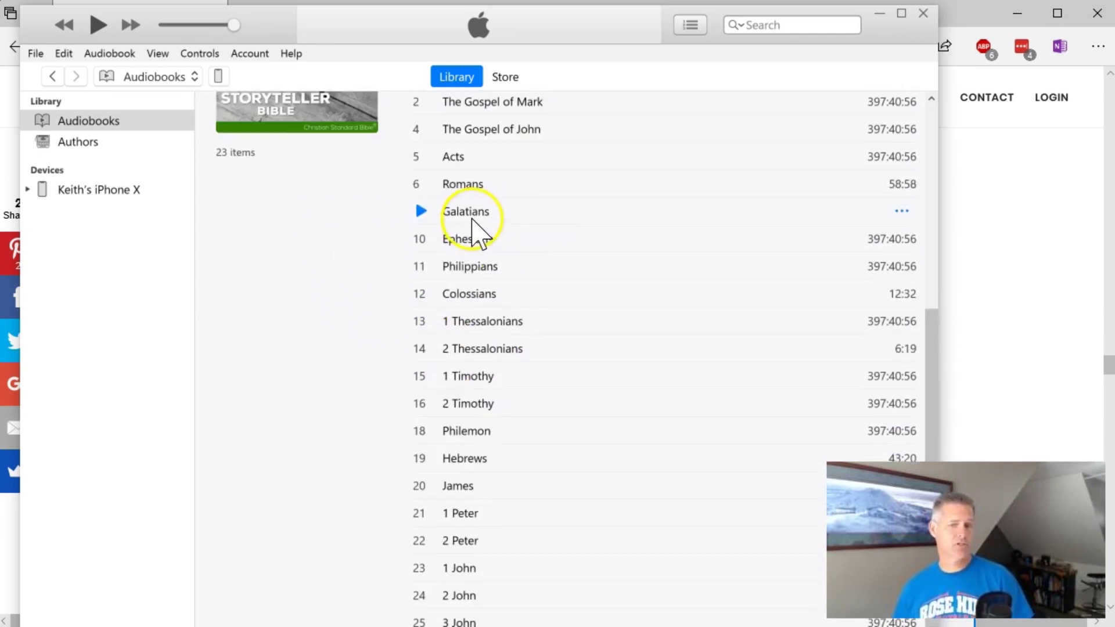
scroll(353, 377, "down", 2)
scroll(360, 381, "up", 1)
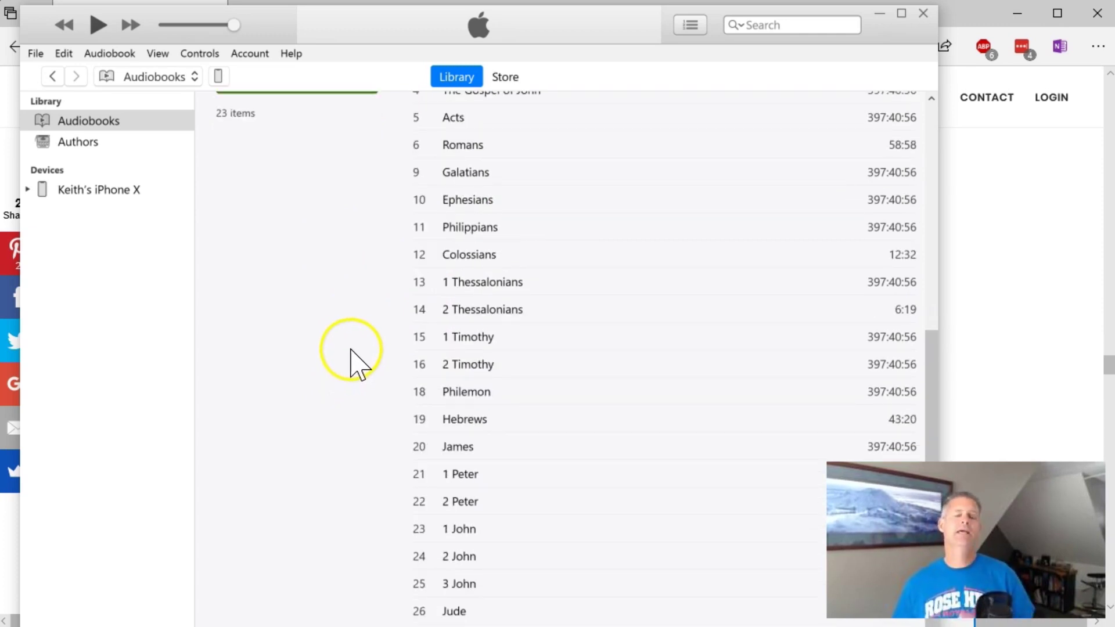
scroll(352, 351, "up", 10)
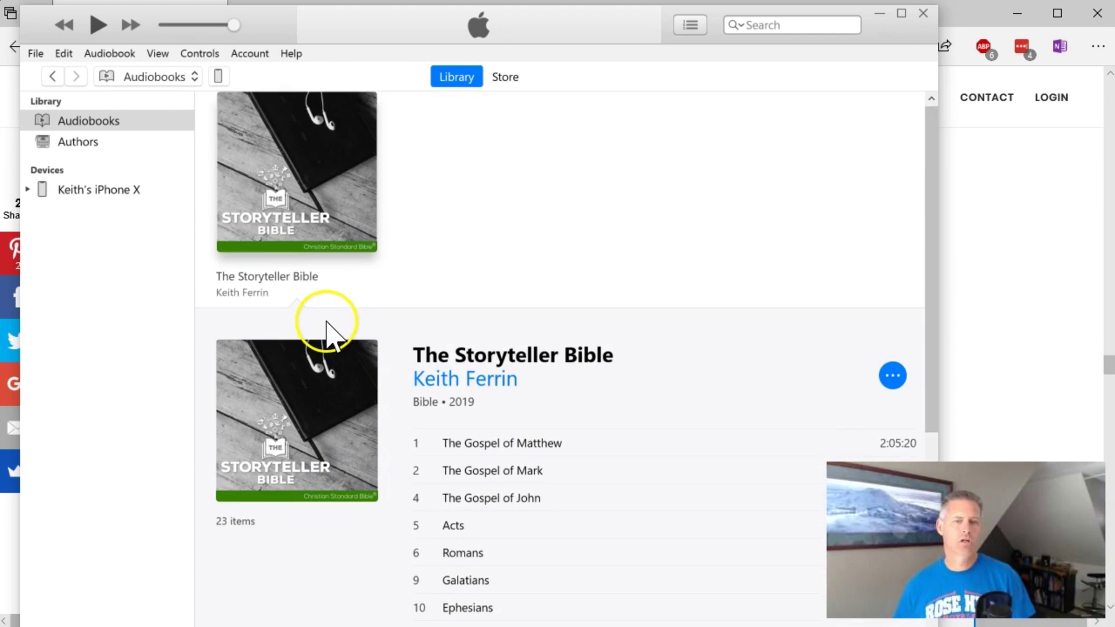
mouse_move(338, 174)
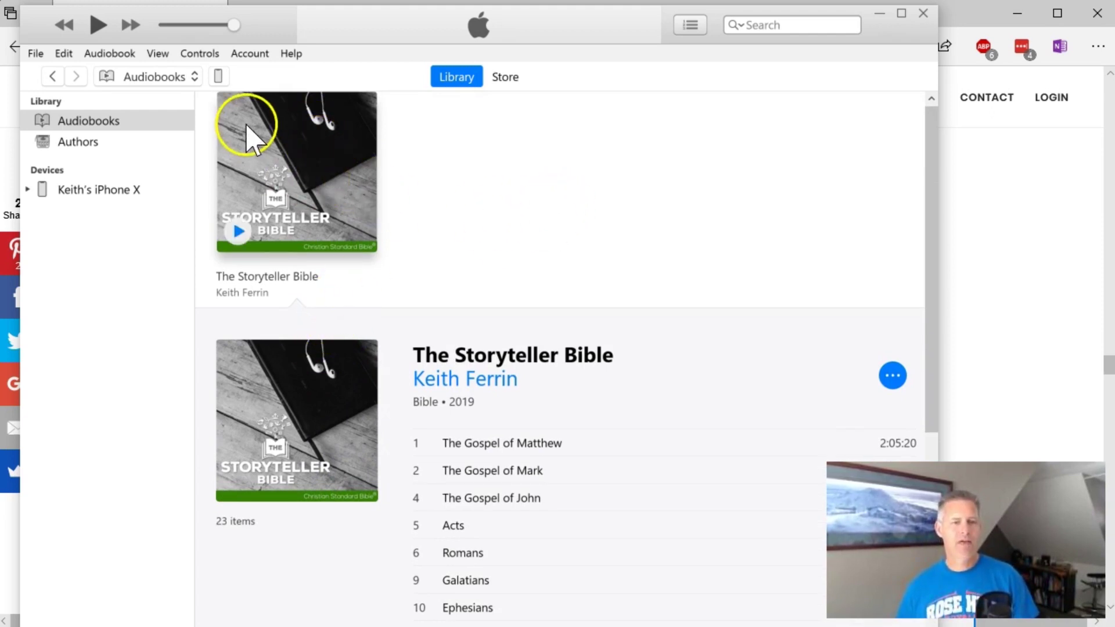
Open the connected iPhone's audiobook sync settings, try the All audiobooks option and return to Selected audiobooks.
left_click(220, 81)
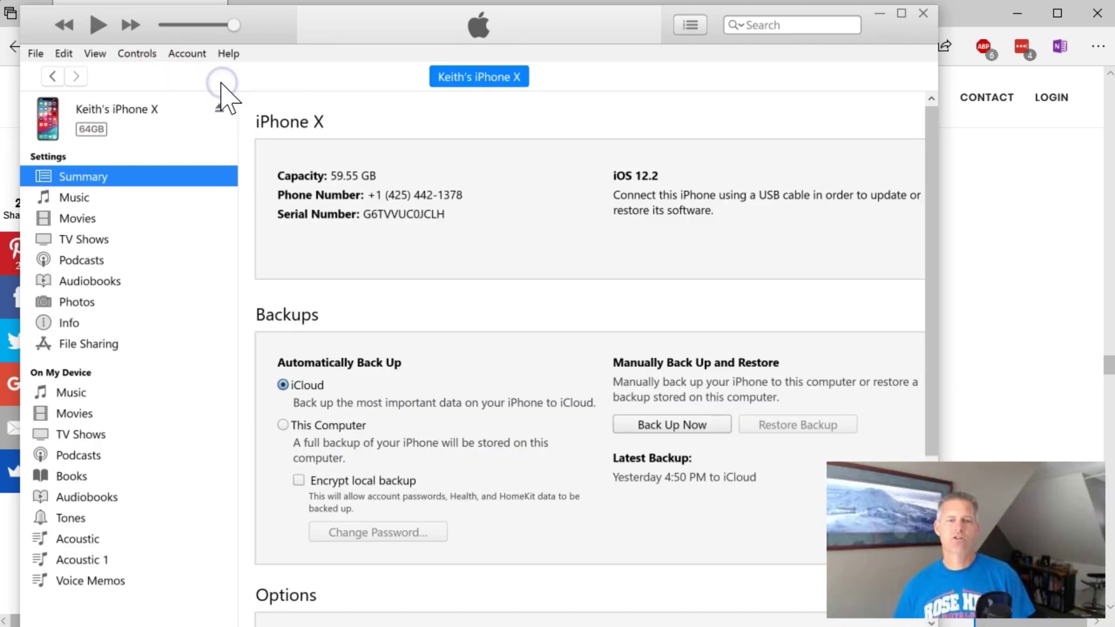
left_click(82, 281)
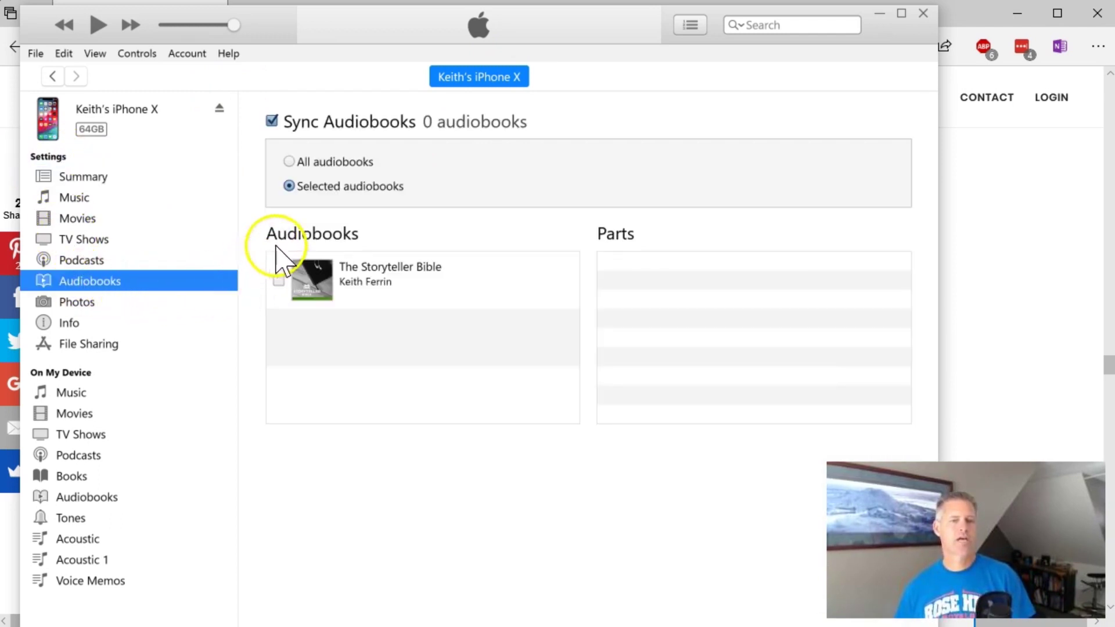
left_click(288, 162)
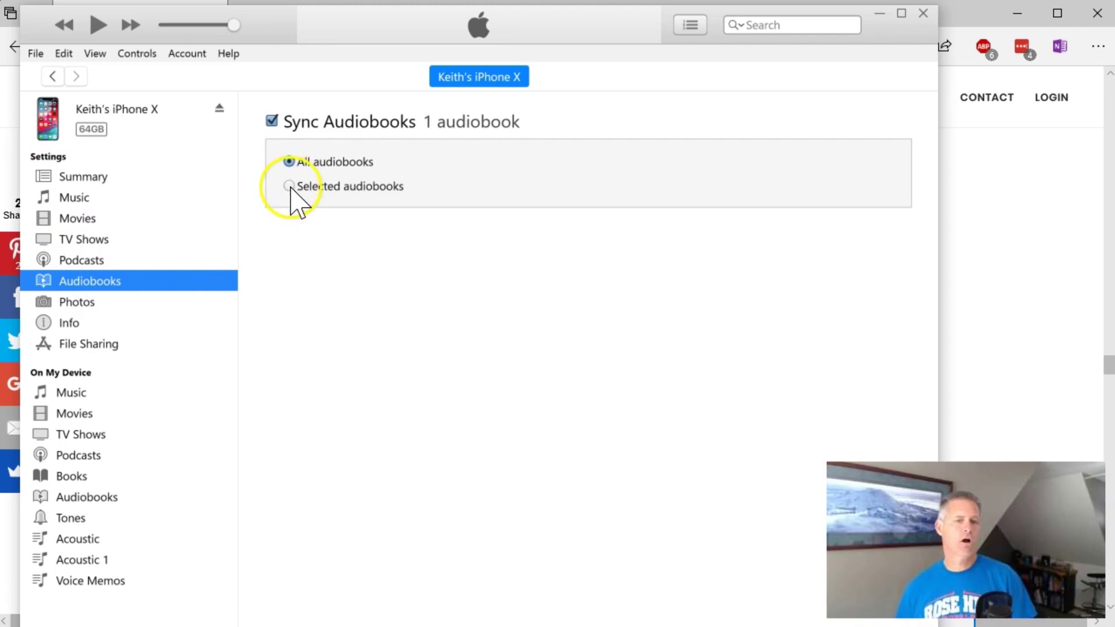
left_click(289, 186)
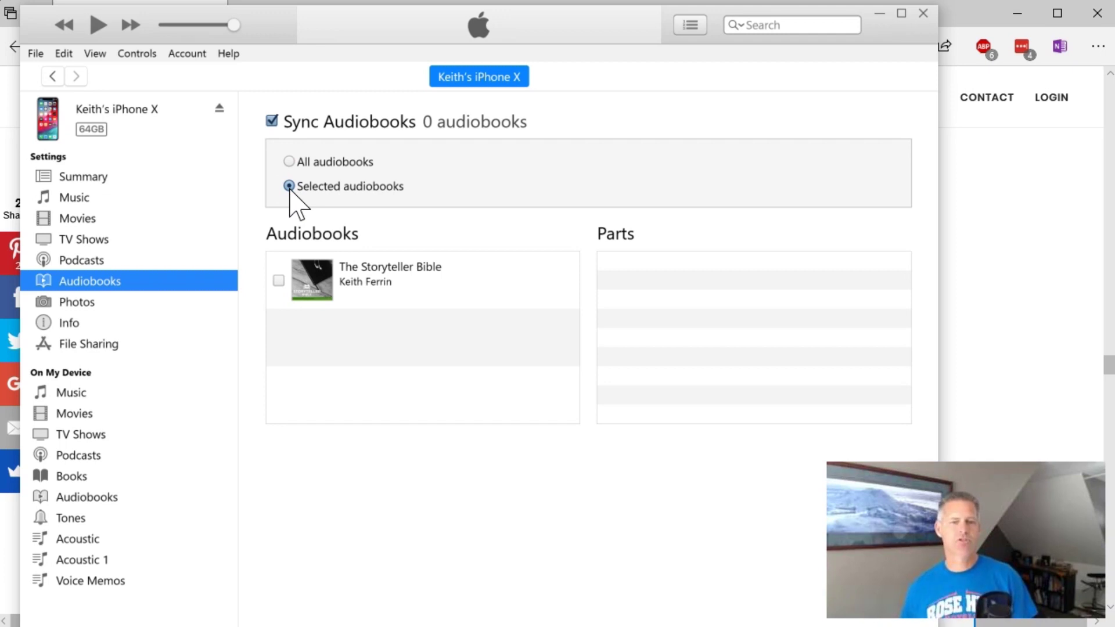
Select The Storyteller Bible with all its parts for syncing to the iPhone and review the parts list.
left_click(279, 280)
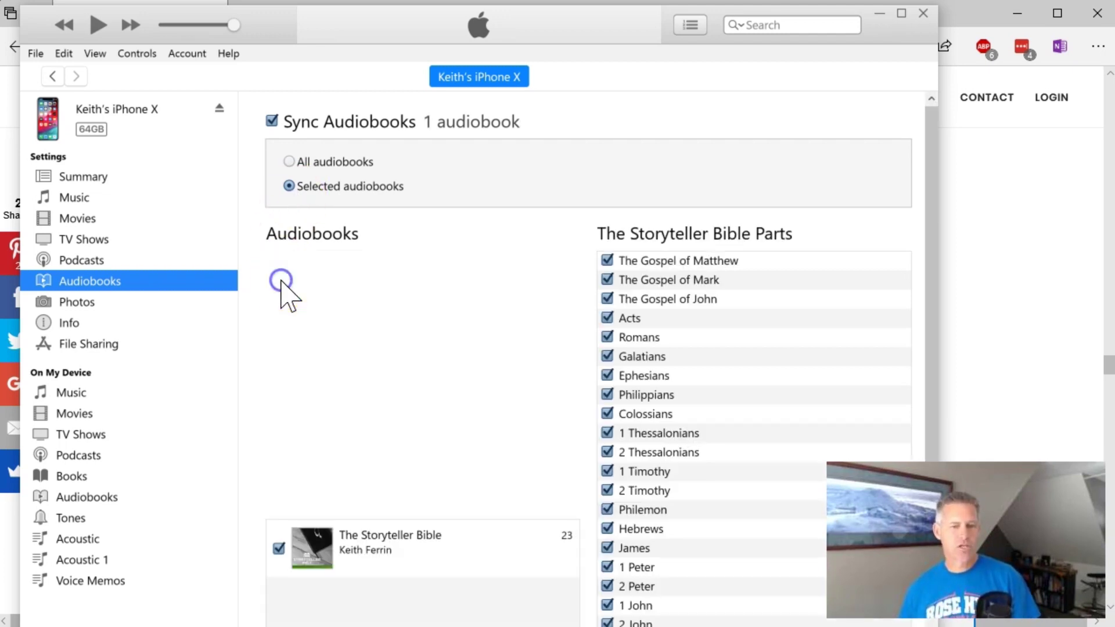
scroll(360, 435, "down", 2)
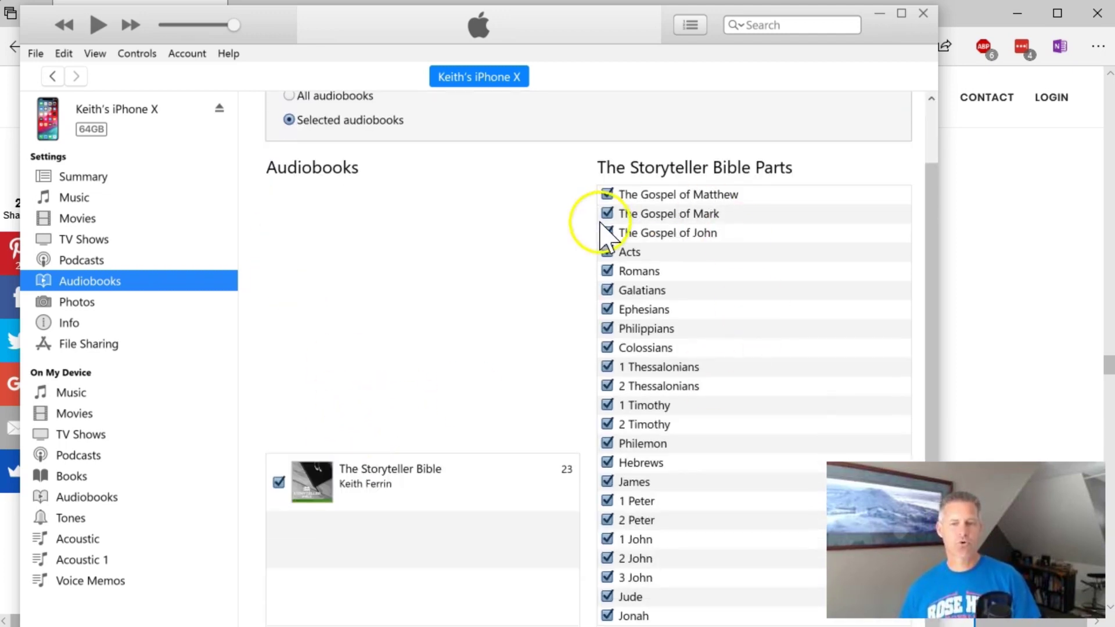
scroll(645, 401, "up", 2)
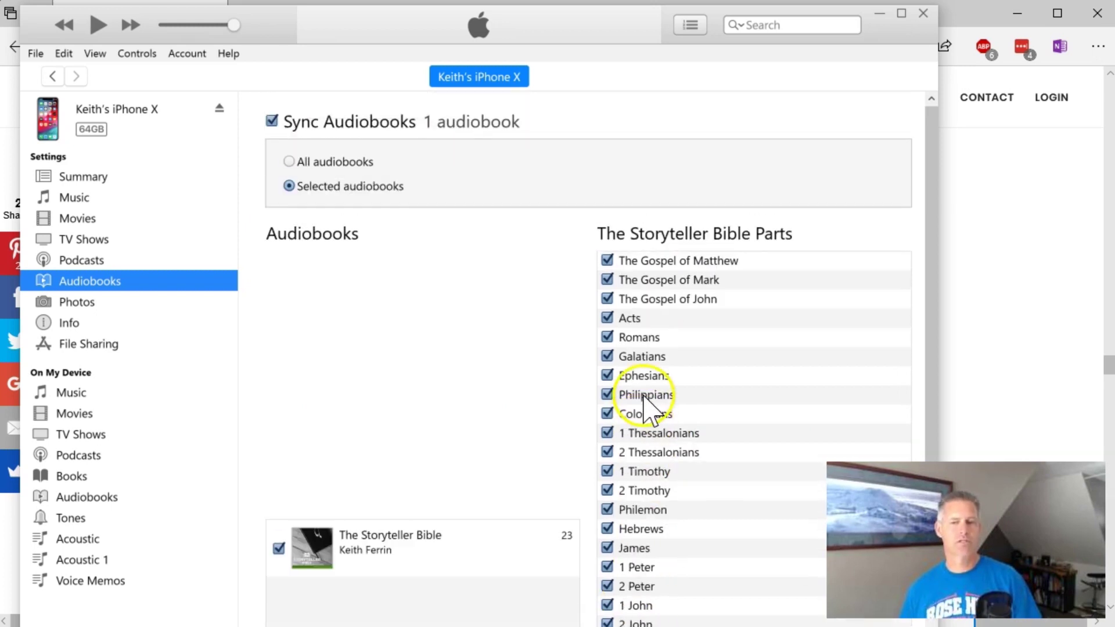